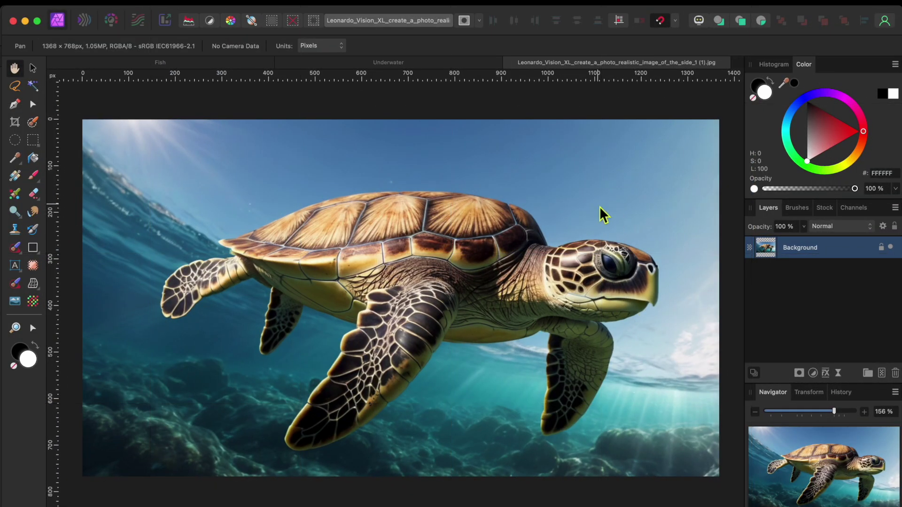
Step: Look over the Underwater and Fish images, then return to the sea turtle photo
{"action": "left_click", "coordinate": [451, 66]}
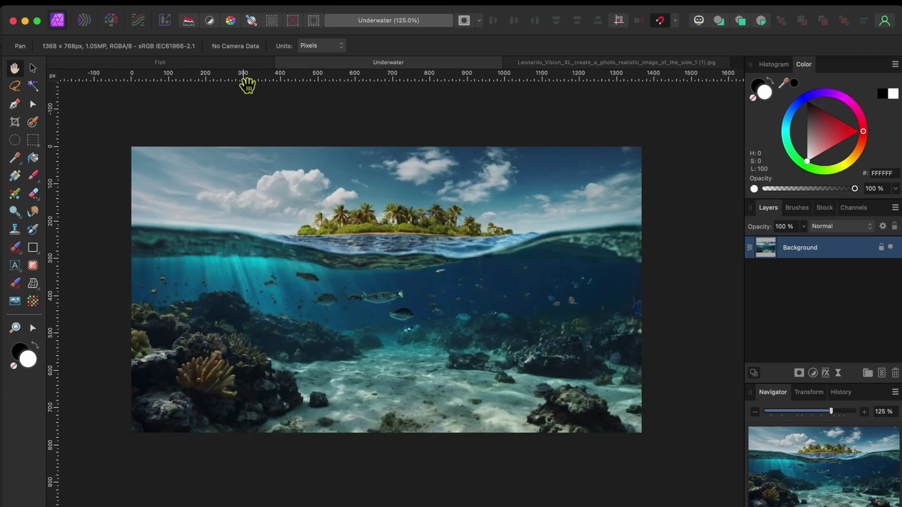
{"action": "left_click", "coordinate": [216, 67]}
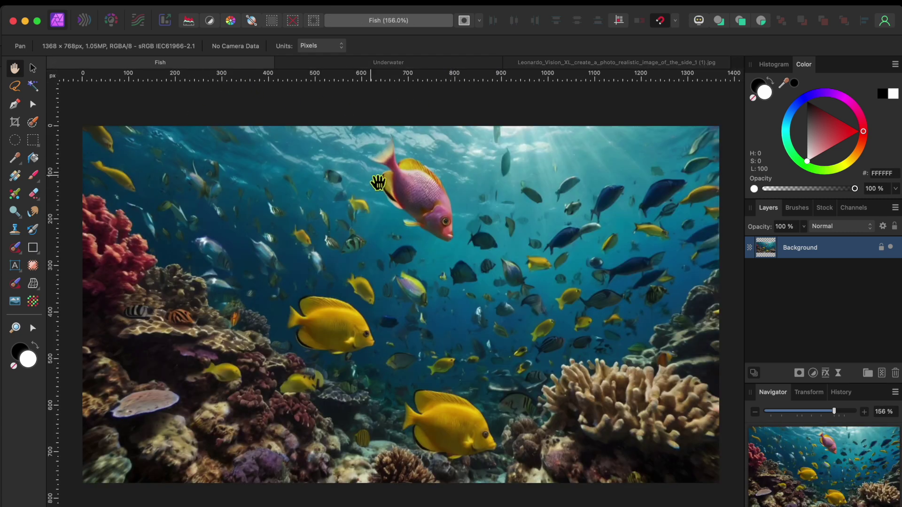
{"action": "left_click", "coordinate": [580, 67]}
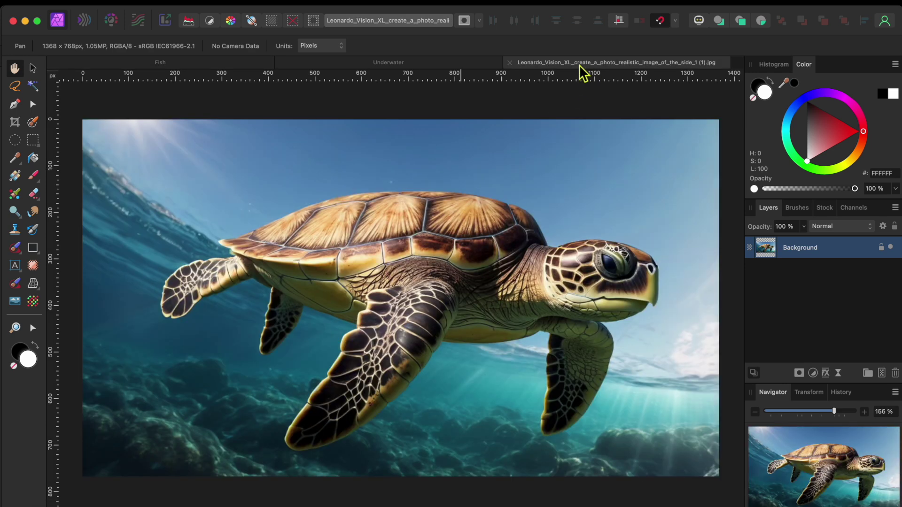
Step: Paint a selection with the Selection Brush over the turtle's shell, head and flippers
{"action": "left_click", "coordinate": [33, 122]}
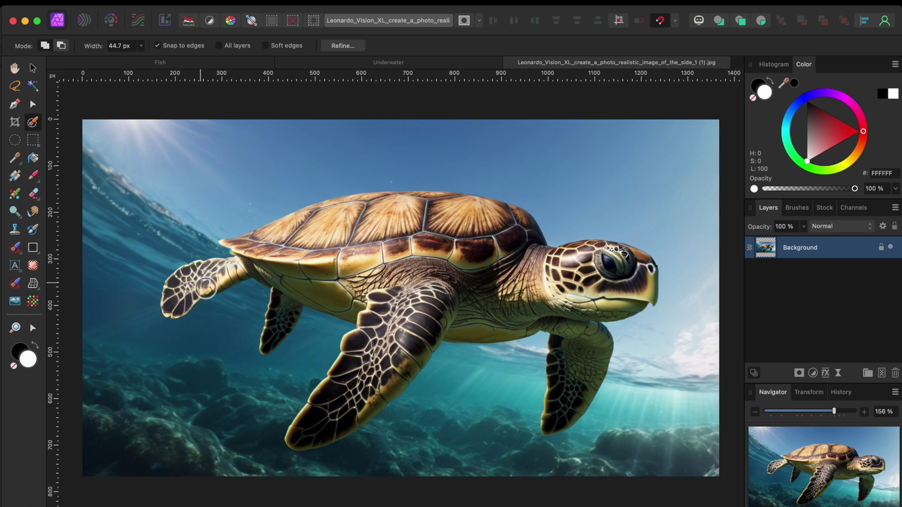
{"action": "mouse_move", "coordinate": [262, 262]}
{"action": "left_mouse_down"}
{"action": "mouse_move", "coordinate": [321, 244]}
{"action": "mouse_move", "coordinate": [434, 252]}
{"action": "mouse_move", "coordinate": [279, 273]}
{"action": "mouse_move", "coordinate": [398, 283]}
{"action": "mouse_move", "coordinate": [384, 364]}
{"action": "mouse_move", "coordinate": [330, 418]}
{"action": "mouse_move", "coordinate": [403, 346]}
{"action": "mouse_move", "coordinate": [369, 404]}
{"action": "mouse_move", "coordinate": [359, 412]}
{"action": "mouse_move", "coordinate": [403, 371]}
{"action": "mouse_move", "coordinate": [426, 324]}
{"action": "mouse_move", "coordinate": [399, 322]}
{"action": "mouse_move", "coordinate": [390, 280]}
{"action": "mouse_move", "coordinate": [372, 277]}
{"action": "mouse_move", "coordinate": [364, 289]}
{"action": "mouse_move", "coordinate": [424, 270]}
{"action": "left_mouse_up"}
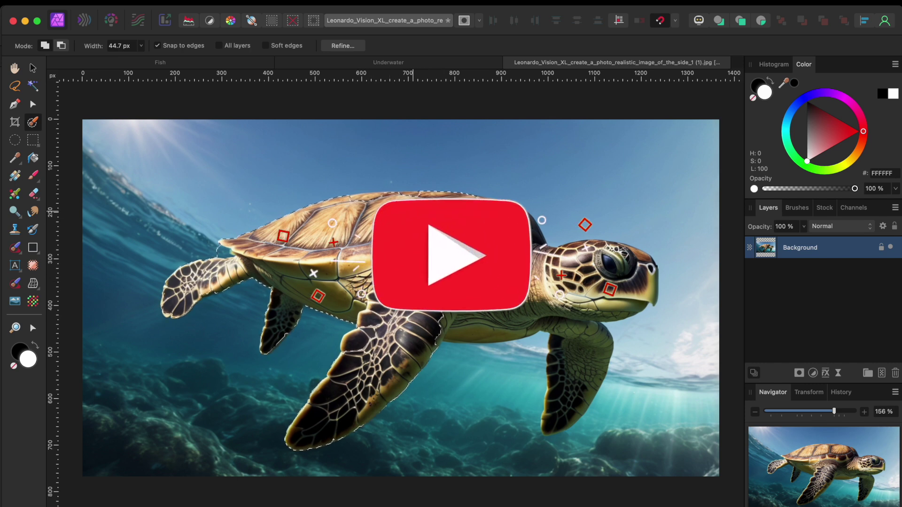
{"action": "left_click_drag", "start_coordinate": [423, 270], "coordinate": [613, 275]}
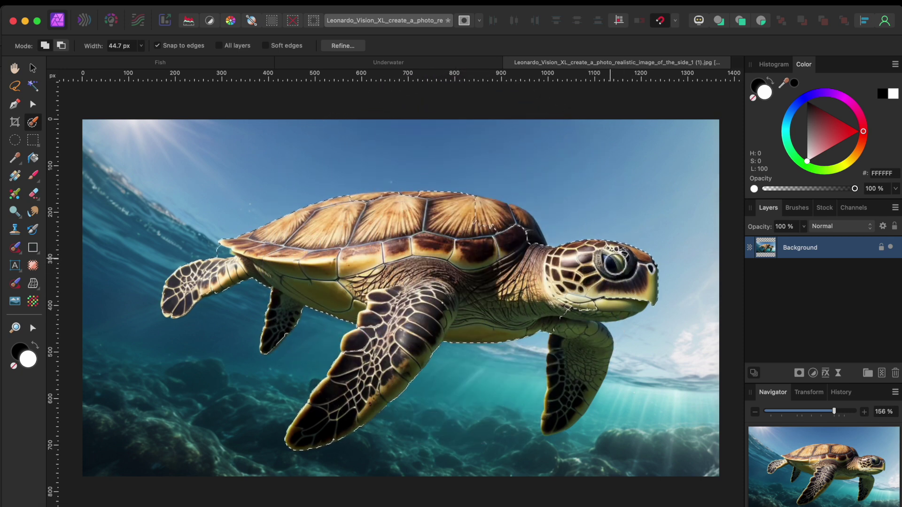
{"action": "mouse_move", "coordinate": [614, 262]}
{"action": "left_mouse_down"}
{"action": "mouse_move", "coordinate": [599, 309]}
{"action": "mouse_move", "coordinate": [578, 323]}
{"action": "mouse_move", "coordinate": [575, 356]}
{"action": "left_mouse_up"}
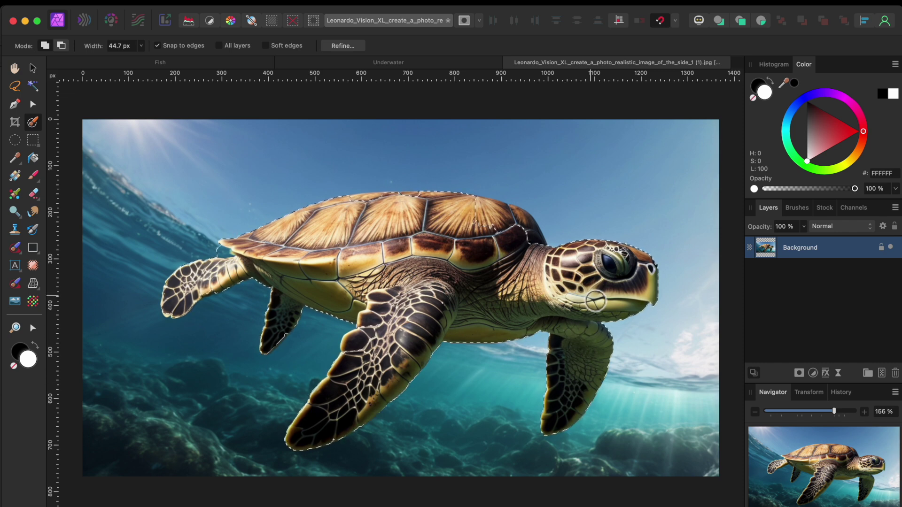
{"action": "scroll", "coordinate": [408, 248], "scroll_direction": "up", "scroll_amount": 5}
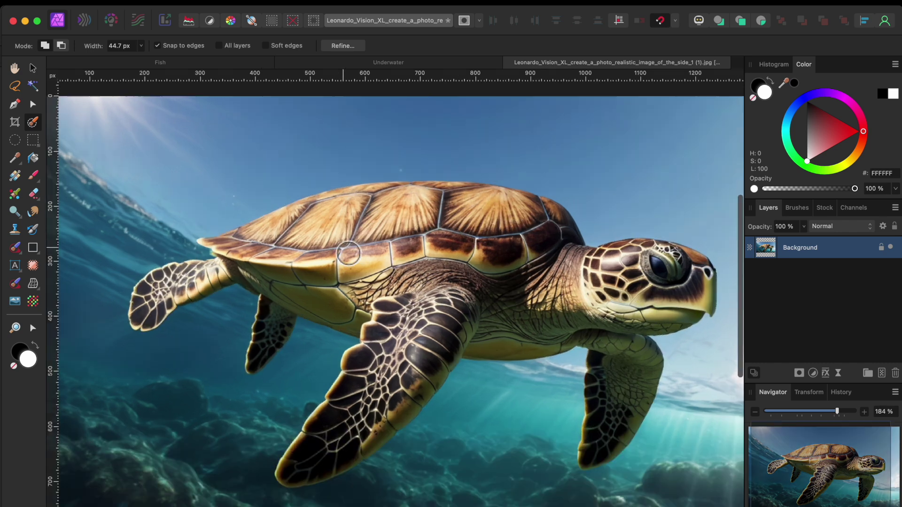
{"action": "scroll", "coordinate": [342, 240], "scroll_direction": "up", "scroll_amount": 2}
{"action": "mouse_move", "coordinate": [358, 207]}
{"action": "left_mouse_down"}
{"action": "mouse_move", "coordinate": [498, 203]}
{"action": "mouse_move", "coordinate": [477, 198]}
{"action": "left_mouse_up"}
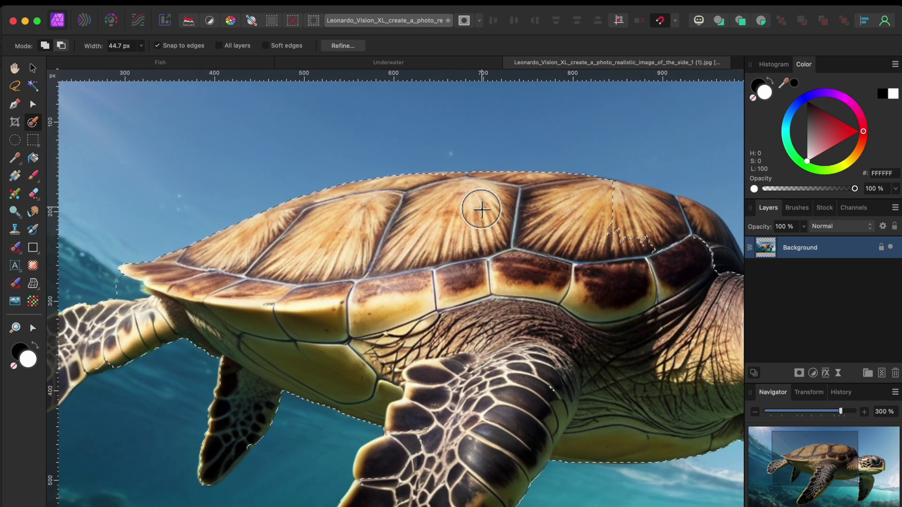
{"action": "scroll", "coordinate": [479, 207], "scroll_direction": "right", "scroll_amount": 5}
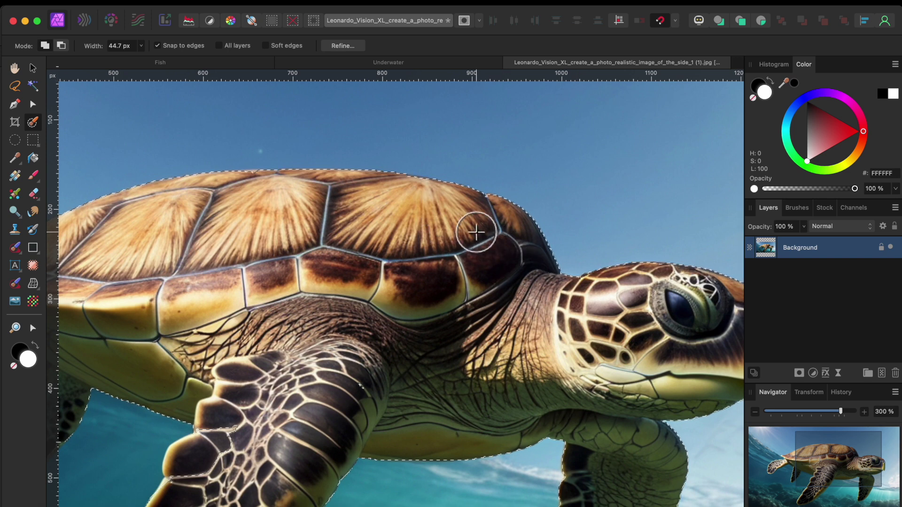
{"action": "scroll", "coordinate": [470, 230], "scroll_direction": "left", "scroll_amount": 5}
Step: Shrink the selection brush, check the shell edges and flippers, and open Refine Selection
{"action": "key", "text": "bracketleft"}
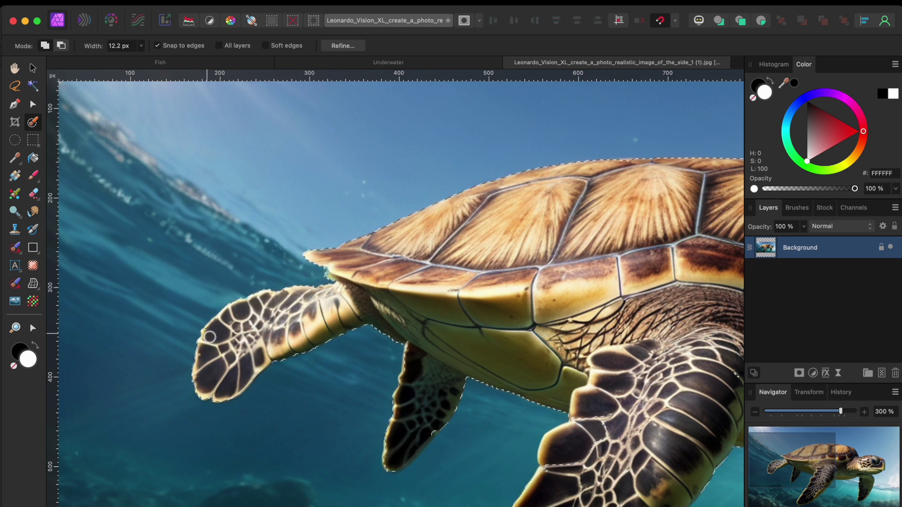
{"action": "scroll", "coordinate": [381, 373], "scroll_direction": "right", "scroll_amount": 3}
{"action": "scroll", "coordinate": [381, 373], "scroll_direction": "down", "scroll_amount": 1}
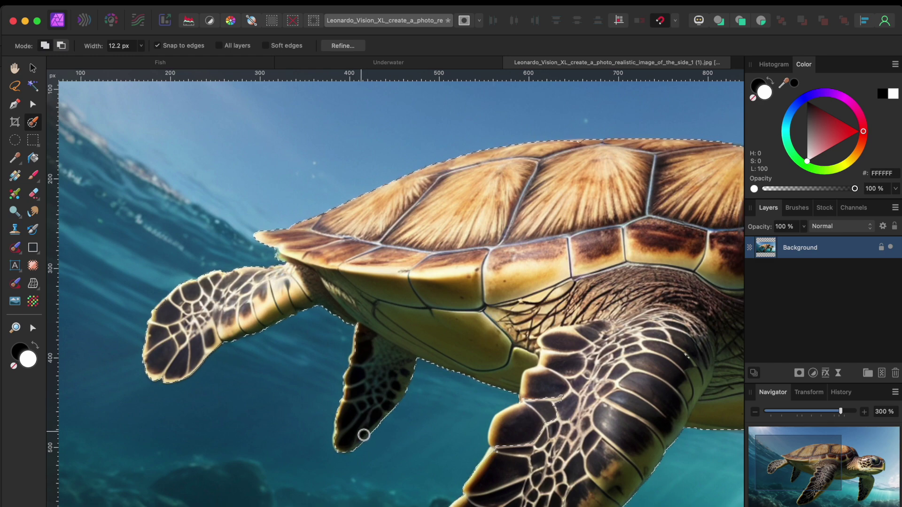
{"action": "scroll", "coordinate": [352, 436], "scroll_direction": "right", "scroll_amount": 8}
{"action": "scroll", "coordinate": [352, 436], "scroll_direction": "down", "scroll_amount": 6}
{"action": "scroll", "coordinate": [354, 437], "scroll_direction": "right", "scroll_amount": 9}
{"action": "scroll", "coordinate": [353, 437], "scroll_direction": "up", "scroll_amount": 5}
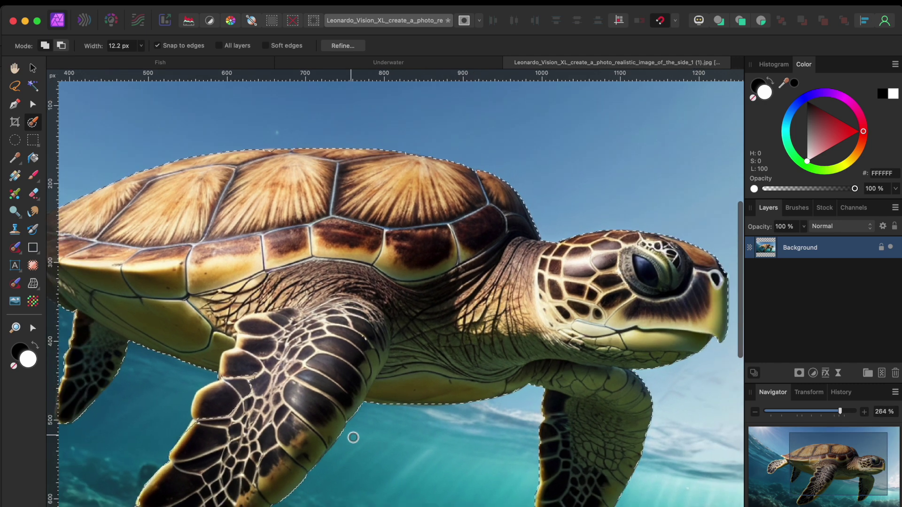
{"action": "scroll", "coordinate": [353, 438], "scroll_direction": "down", "scroll_amount": 3}
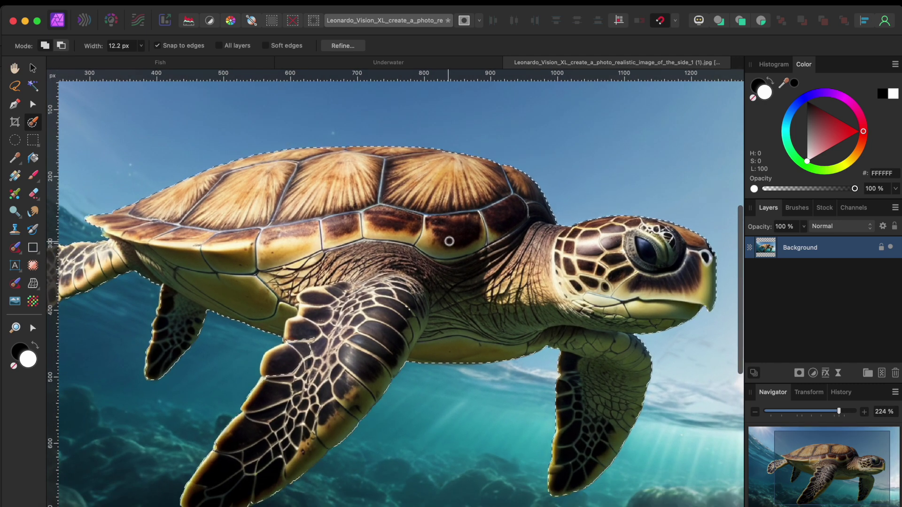
{"action": "left_click", "coordinate": [351, 47]}
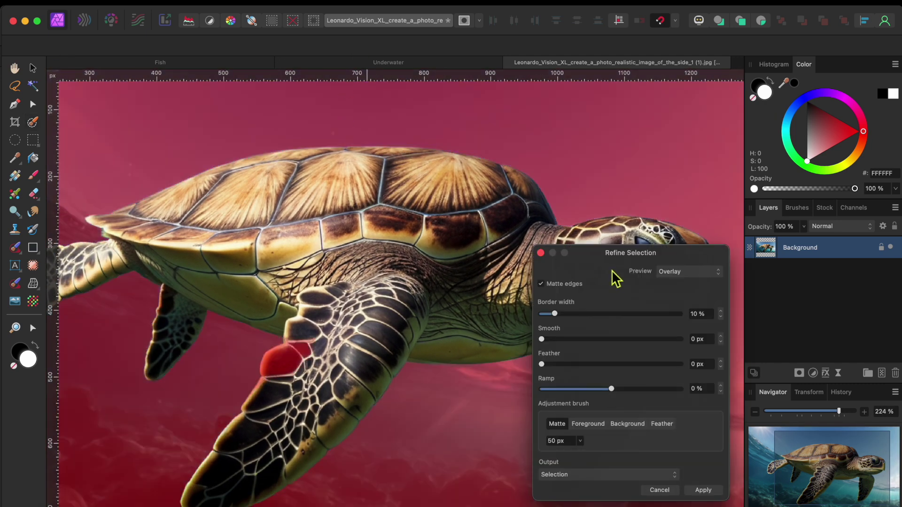
Step: In Black and white preview, paint Foreground over the fin-joint gap to fill it
{"action": "left_click", "coordinate": [681, 272]}
{"action": "left_click", "coordinate": [685, 307]}
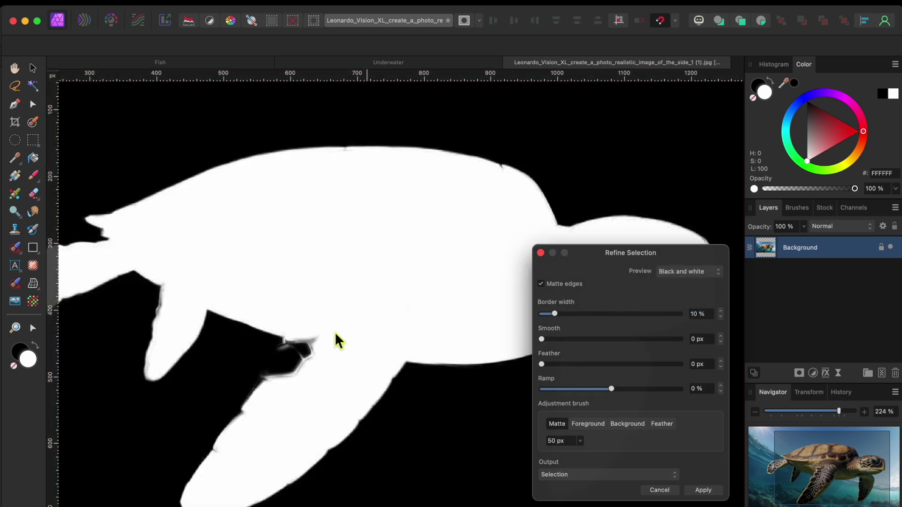
{"action": "scroll", "coordinate": [339, 341], "scroll_direction": "down", "scroll_amount": 3}
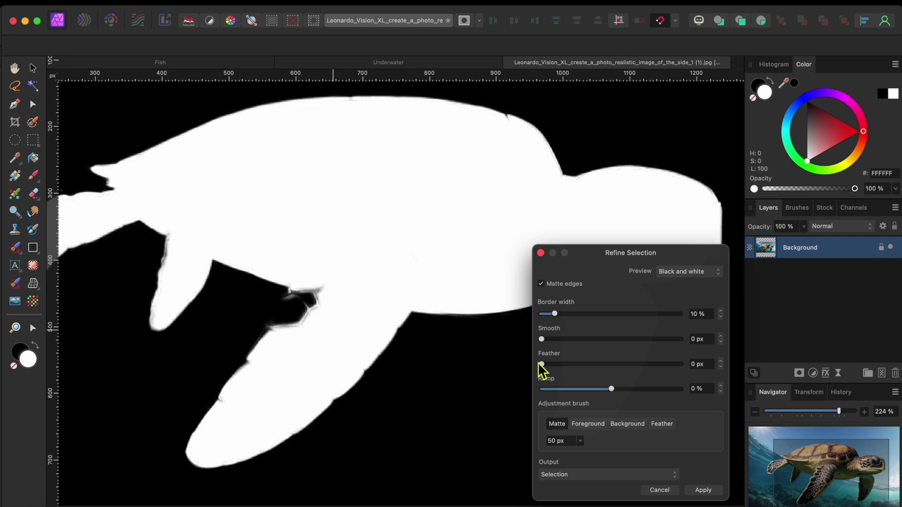
{"action": "left_click", "coordinate": [588, 424]}
{"action": "mouse_move", "coordinate": [292, 332]}
{"action": "left_mouse_down"}
{"action": "mouse_move", "coordinate": [314, 291]}
{"action": "mouse_move", "coordinate": [320, 318]}
{"action": "mouse_move", "coordinate": [285, 330]}
{"action": "mouse_move", "coordinate": [313, 299]}
{"action": "left_mouse_up"}
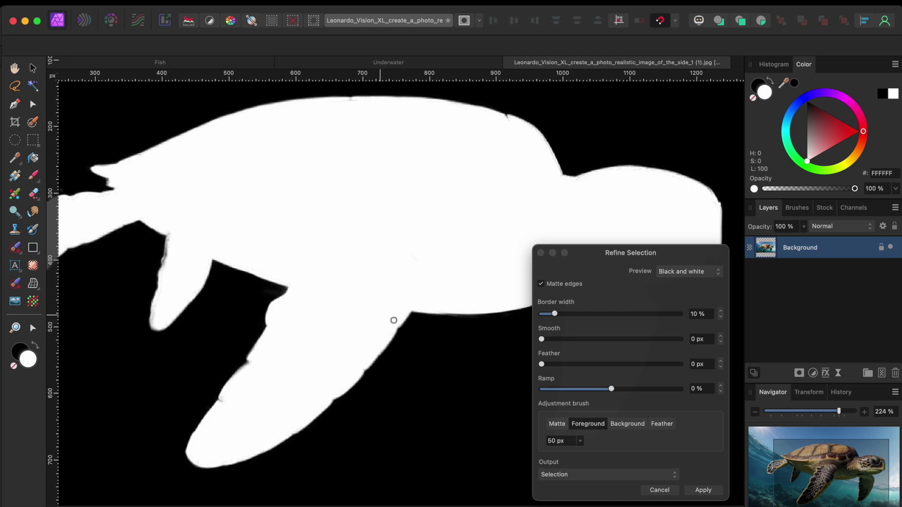
{"action": "scroll", "coordinate": [465, 259], "scroll_direction": "right", "scroll_amount": 10}
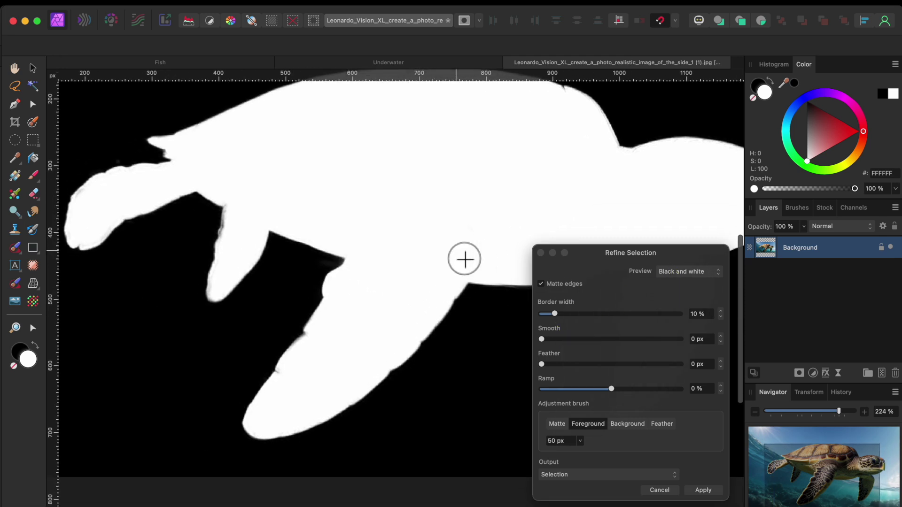
Step: Return to Overlay preview, set Output to New layer, and apply the refined cut-out
{"action": "left_click", "coordinate": [688, 271]}
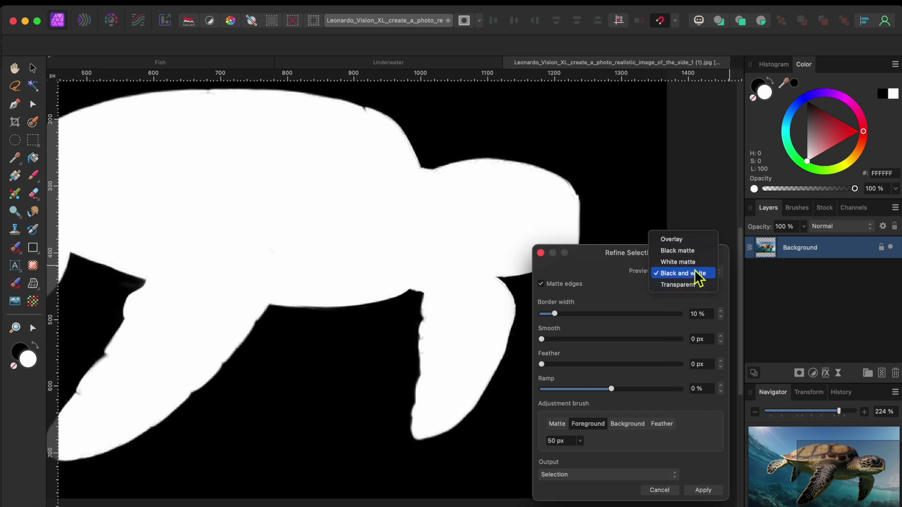
{"action": "left_click", "coordinate": [686, 240]}
{"action": "scroll", "coordinate": [325, 351], "scroll_direction": "left", "scroll_amount": 10}
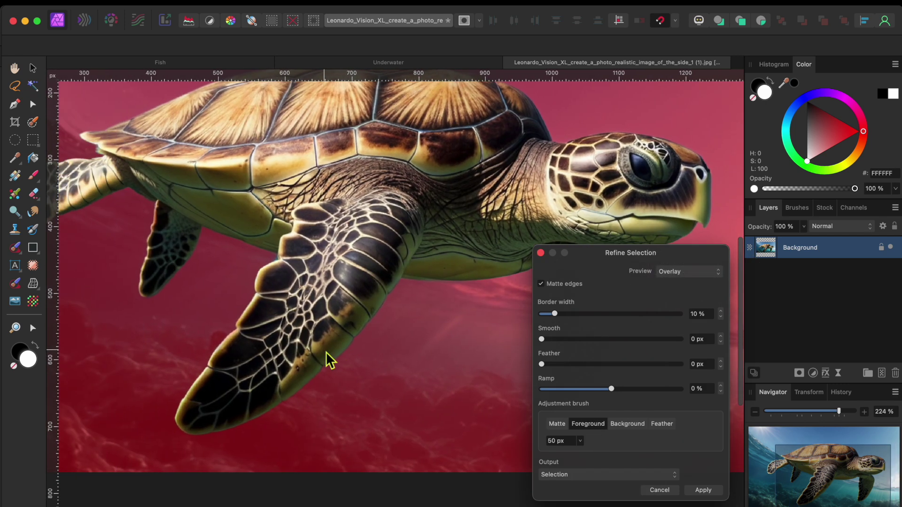
{"action": "scroll", "coordinate": [244, 284], "scroll_direction": "up", "scroll_amount": 5}
{"action": "scroll", "coordinate": [243, 284], "scroll_direction": "left", "scroll_amount": 4}
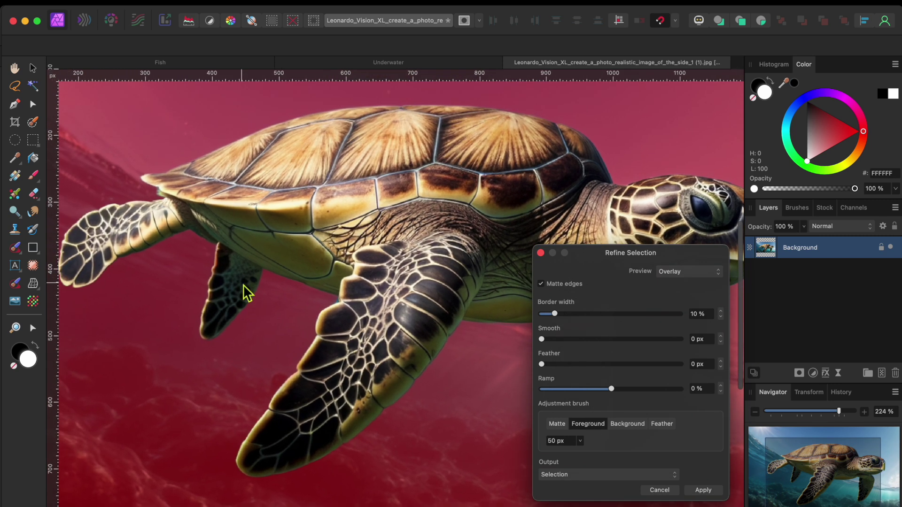
{"action": "scroll", "coordinate": [243, 284], "scroll_direction": "right", "scroll_amount": 9}
{"action": "scroll", "coordinate": [244, 283], "scroll_direction": "down", "scroll_amount": 2}
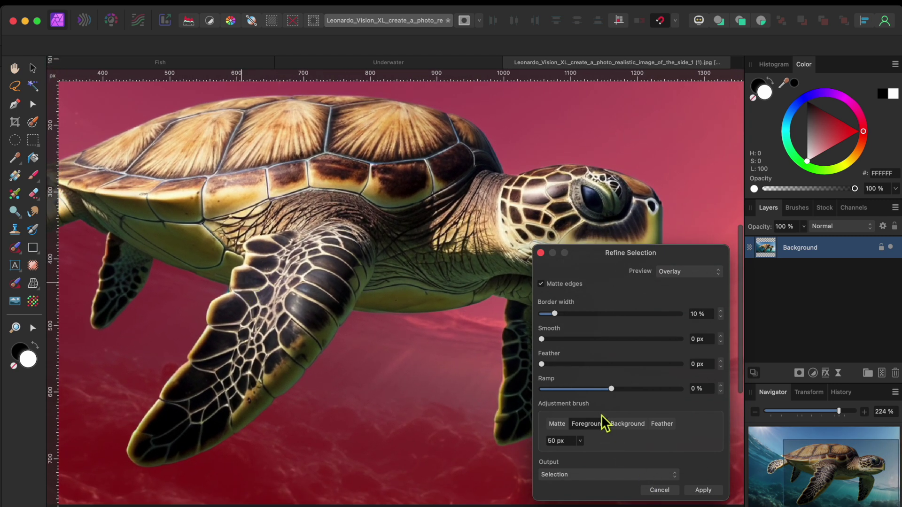
{"action": "left_click", "coordinate": [585, 481]}
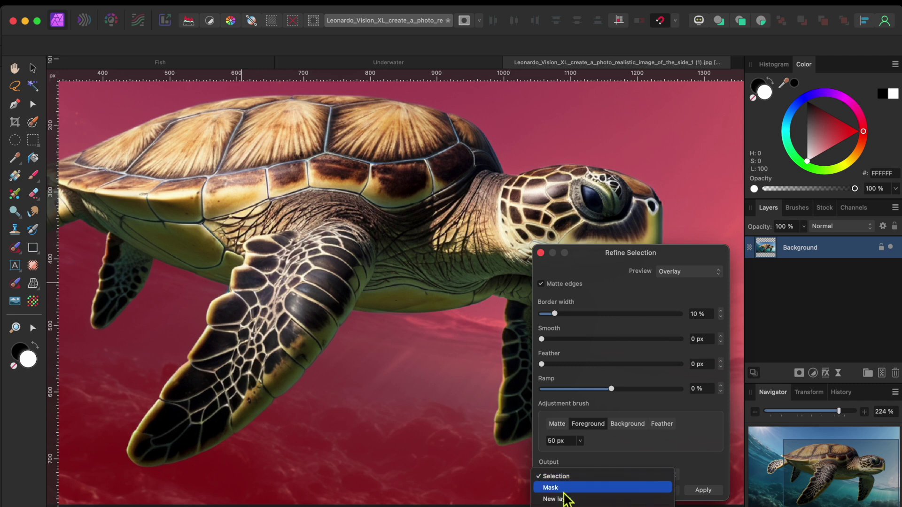
{"action": "left_click", "coordinate": [565, 501]}
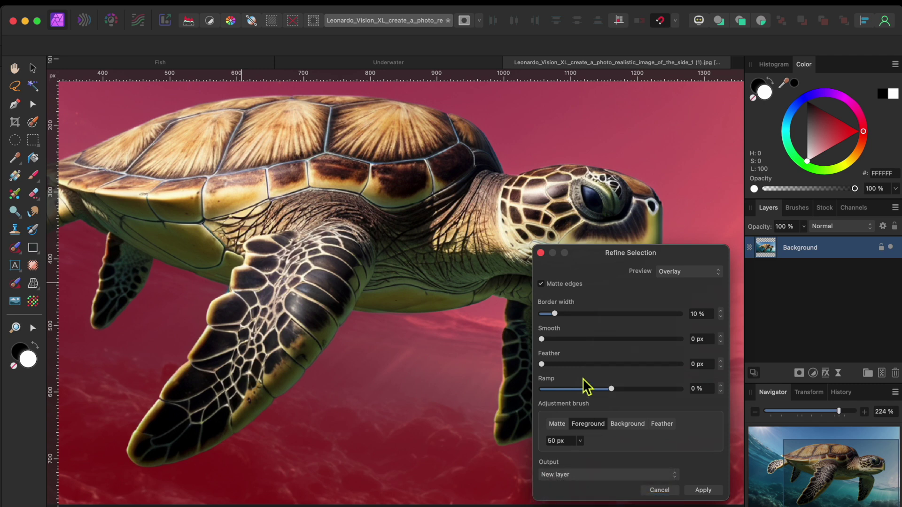
{"action": "left_click", "coordinate": [701, 490]}
{"action": "key", "text": "super+0"}
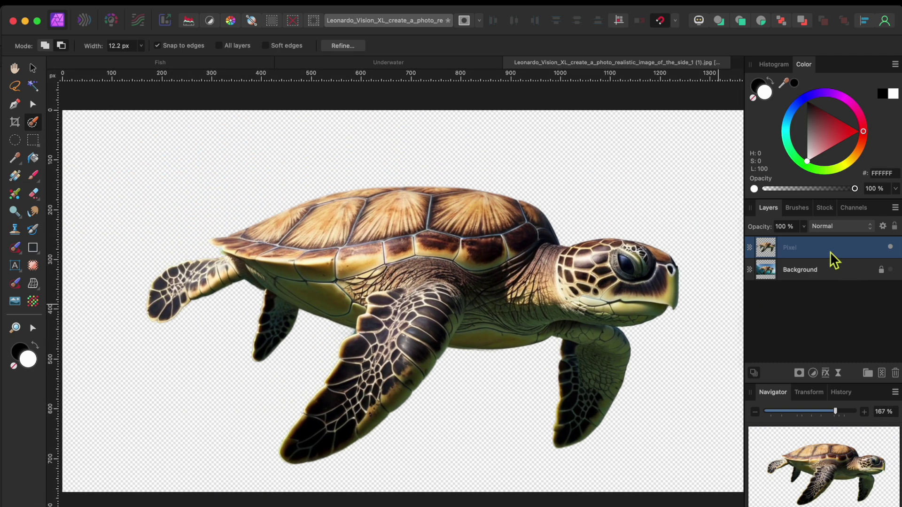
Step: Duplicate the turtle cut-out layer, then copy the whole Fish image
{"action": "key", "text": "super+j"}
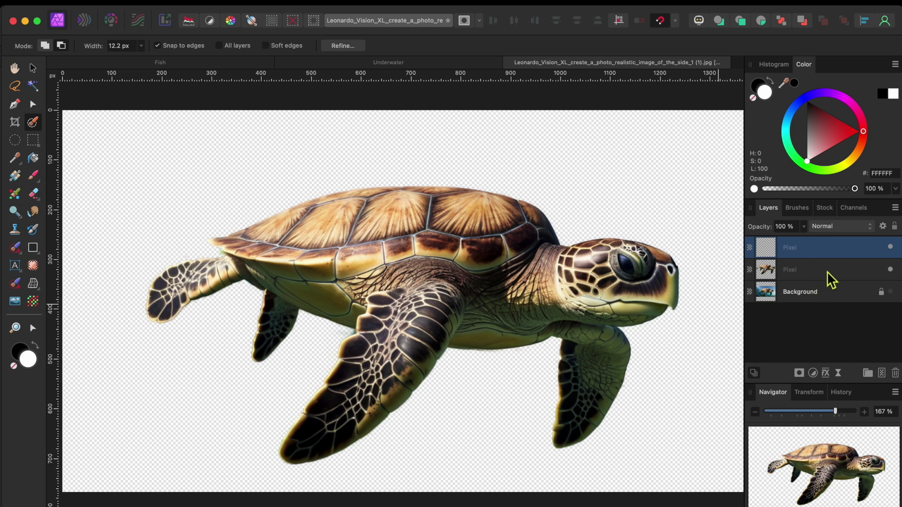
{"action": "scroll", "coordinate": [628, 291], "scroll_direction": "right", "scroll_amount": 2}
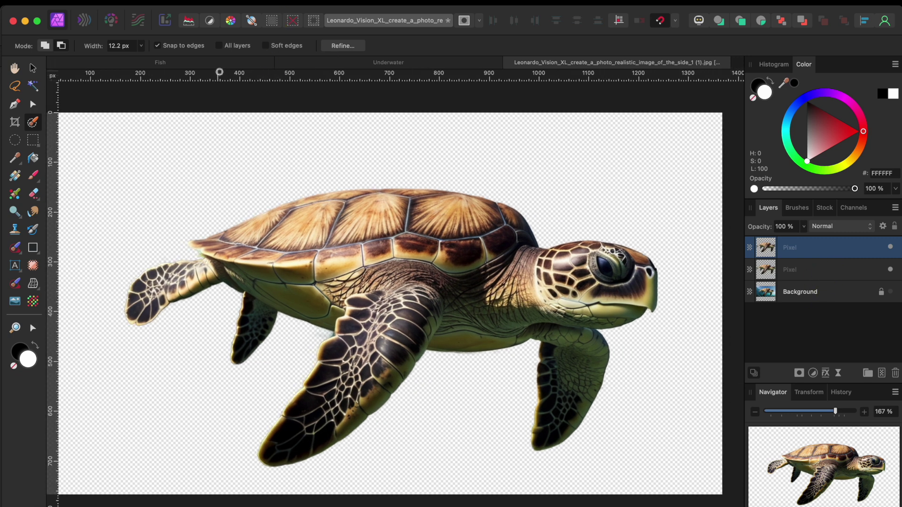
{"action": "left_click", "coordinate": [219, 64]}
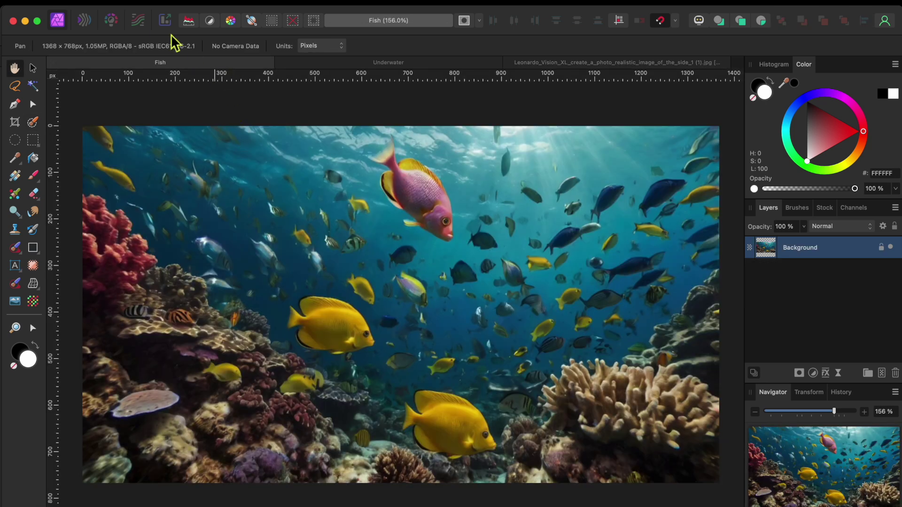
{"action": "left_click", "coordinate": [143, 1]}
{"action": "left_click", "coordinate": [152, 62]}
Step: Paste the fish image into the turtle document with Edit > Paste
{"action": "left_click", "coordinate": [533, 64]}
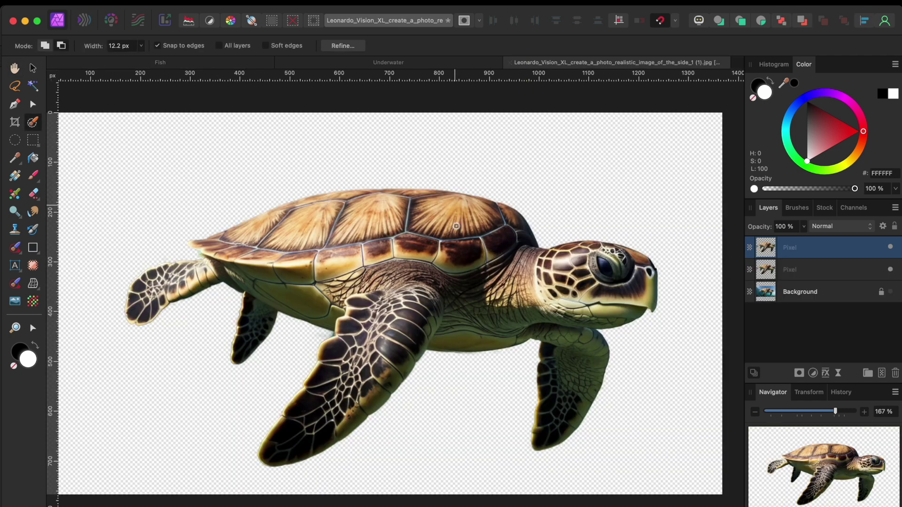
{"action": "left_click", "coordinate": [144, 2]}
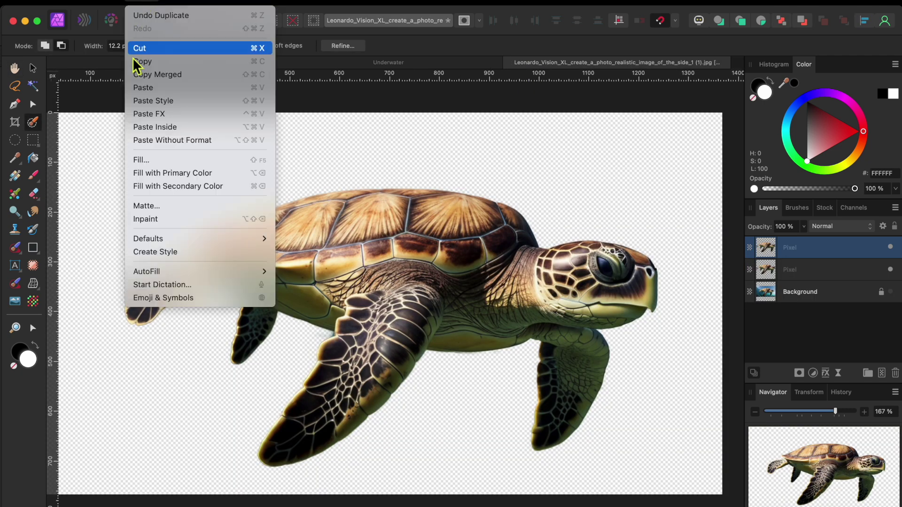
{"action": "left_click", "coordinate": [144, 88]}
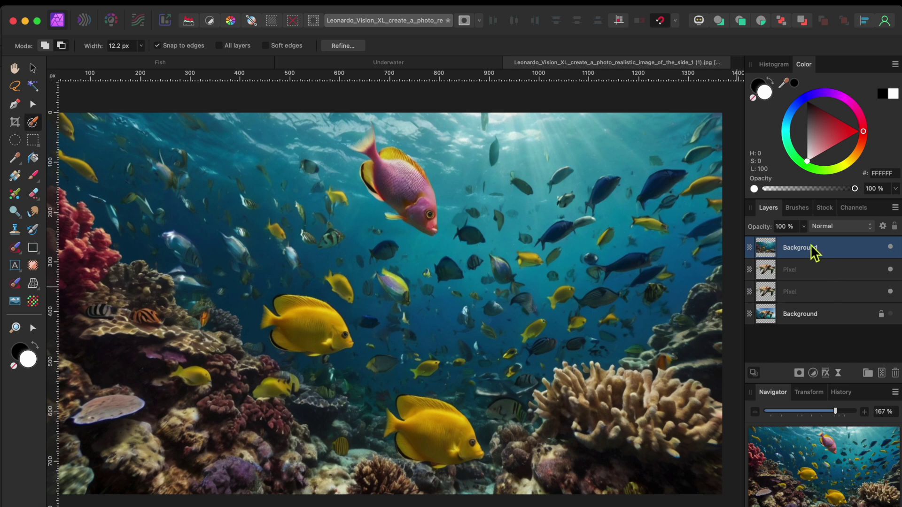
Step: Clip the fish image into the top turtle layer, add a mask, and drag a gradient from rear flipper to head
{"action": "left_click_drag", "start_coordinate": [812, 250], "coordinate": [816, 278]}
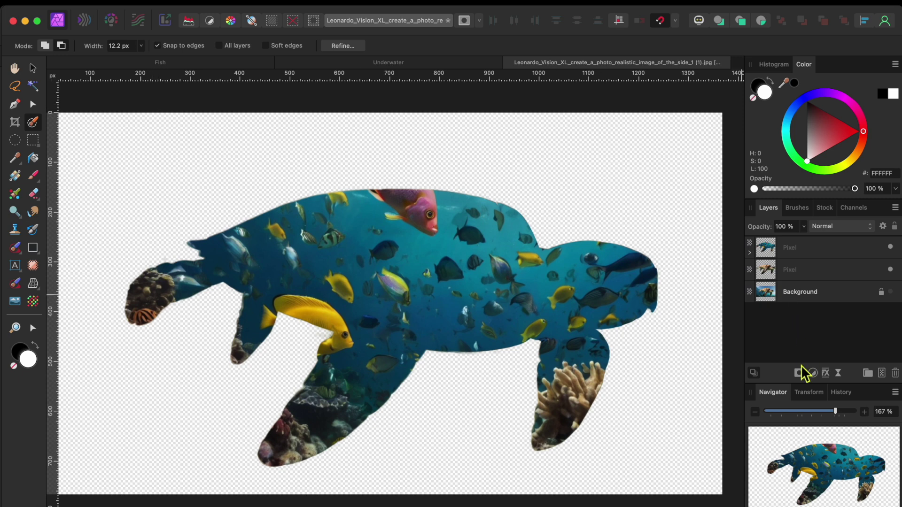
{"action": "key", "text": "super+0"}
{"action": "key", "text": "g"}
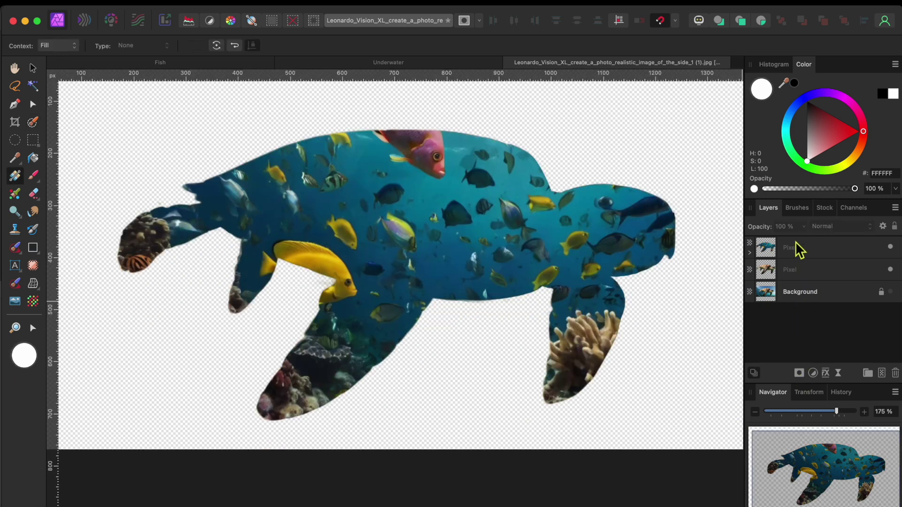
{"action": "left_click", "coordinate": [798, 257]}
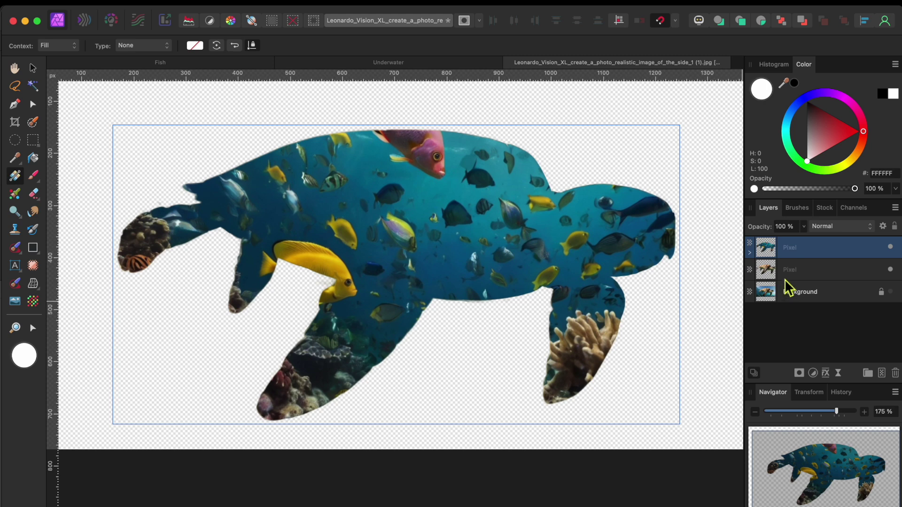
{"action": "left_click", "coordinate": [798, 373]}
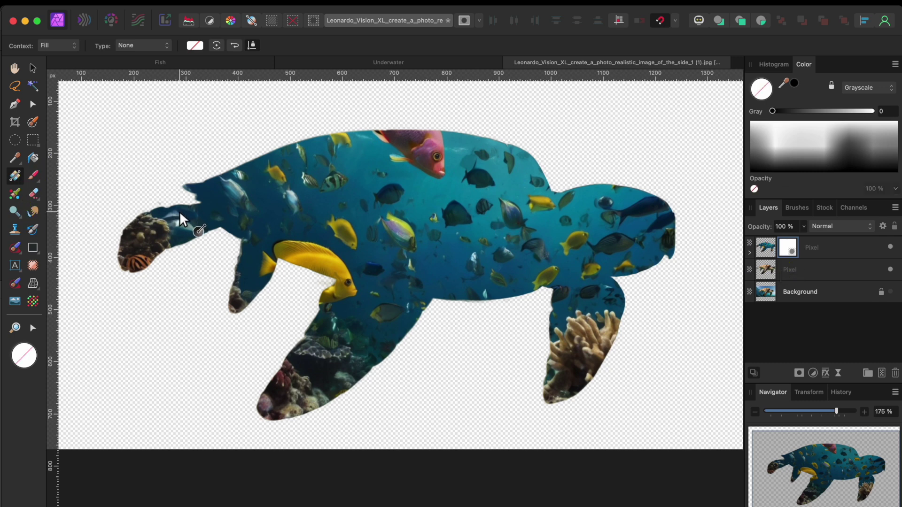
{"action": "left_click_drag", "start_coordinate": [181, 212], "coordinate": [544, 227]}
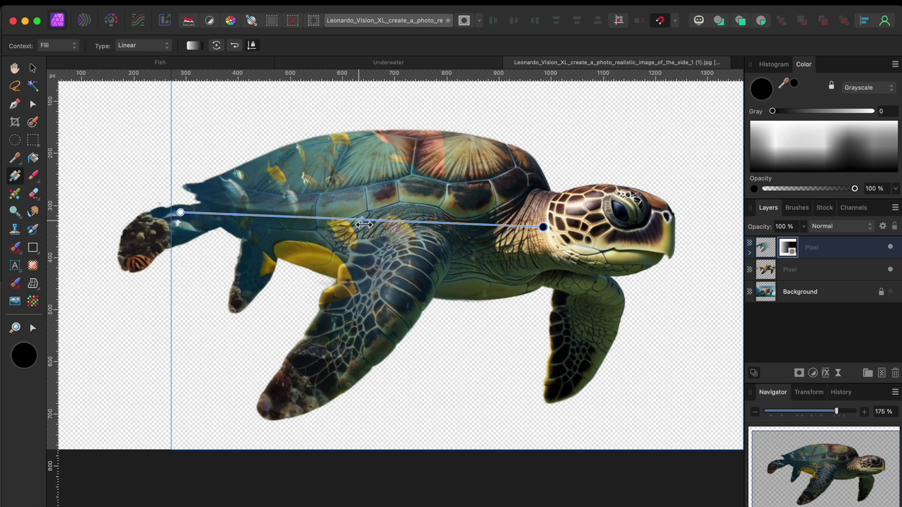
Step: Move the gradient midpoint and end stop toward the head so fish cover the body up to the neck
{"action": "left_click_drag", "start_coordinate": [374, 224], "coordinate": [460, 229]}
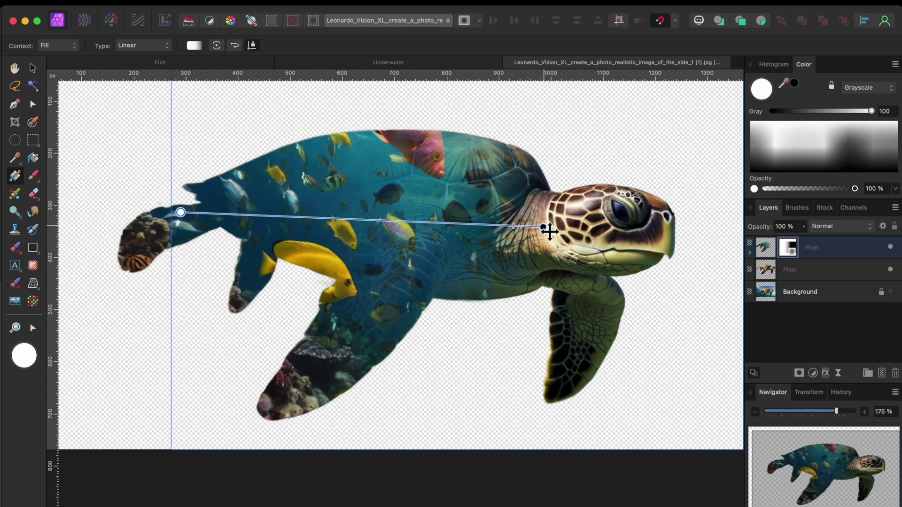
{"action": "left_click_drag", "start_coordinate": [544, 228], "coordinate": [580, 233]}
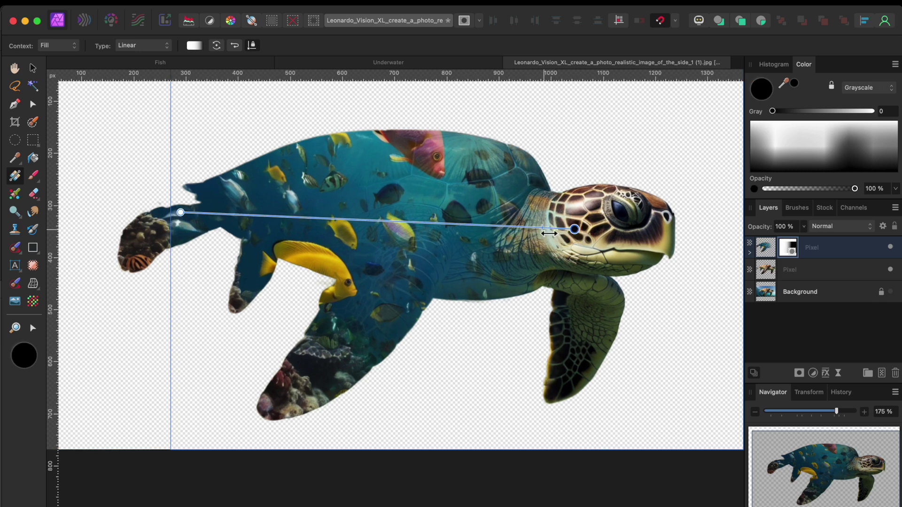
{"action": "left_click", "coordinate": [543, 231]}
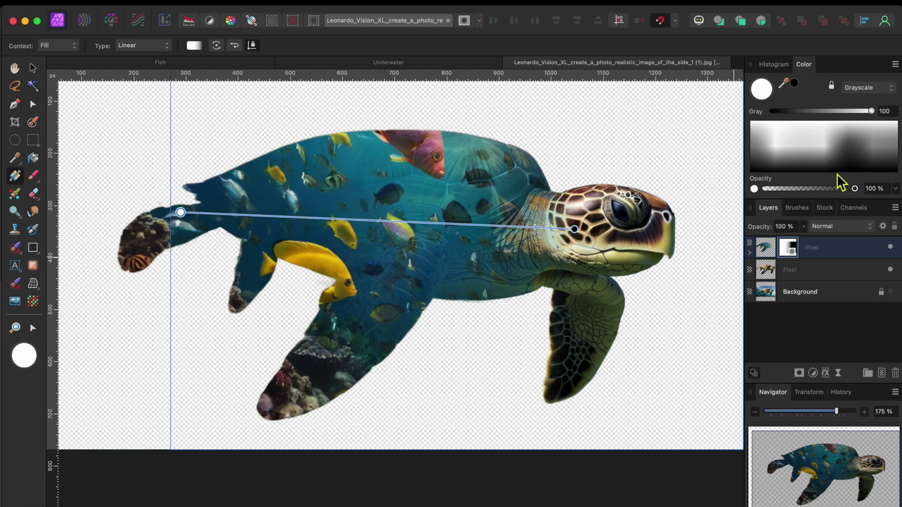
{"action": "left_click", "coordinate": [797, 208]}
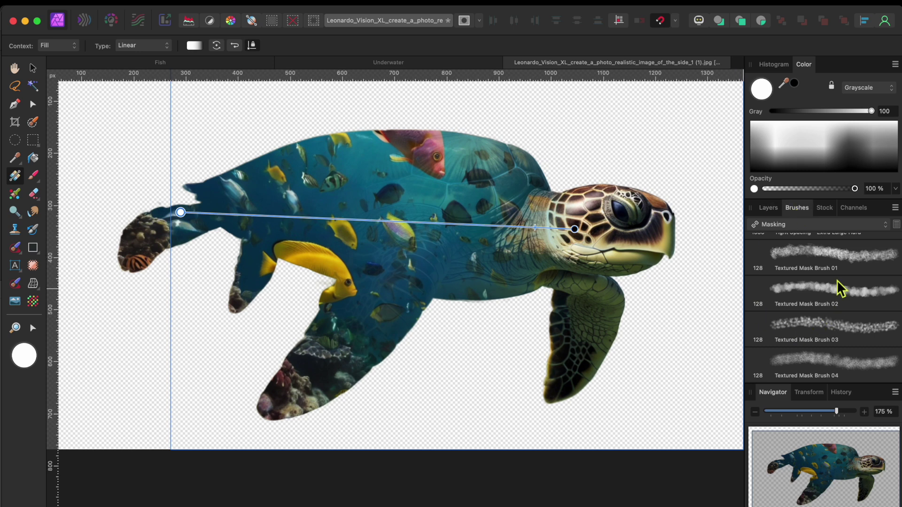
Step: With Textured Mask Brush 01 and the Paint Brush, paint white to restore fish near the neck
{"action": "left_click", "coordinate": [826, 265]}
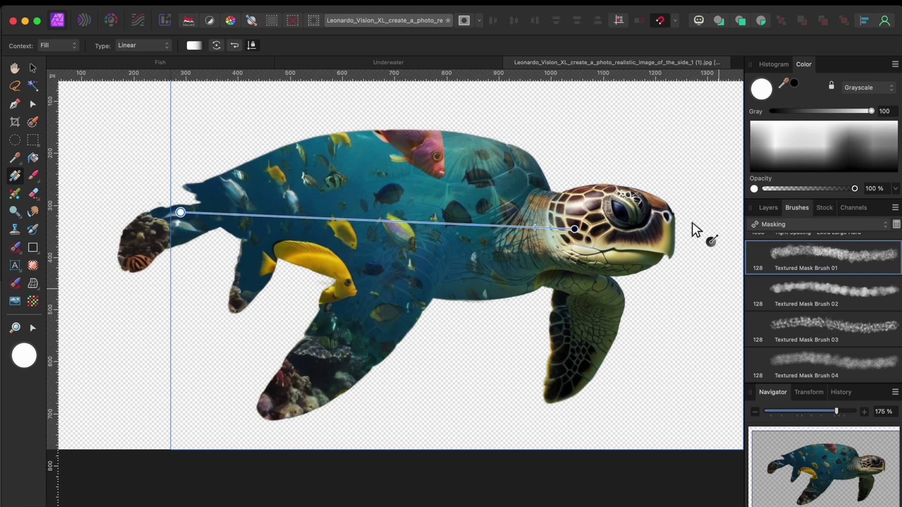
{"action": "left_click", "coordinate": [34, 177]}
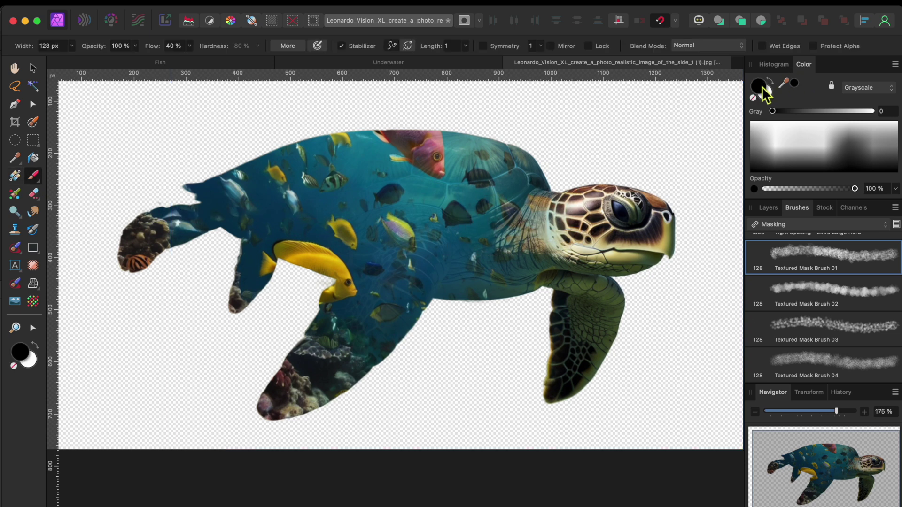
{"action": "left_click", "coordinate": [768, 210]}
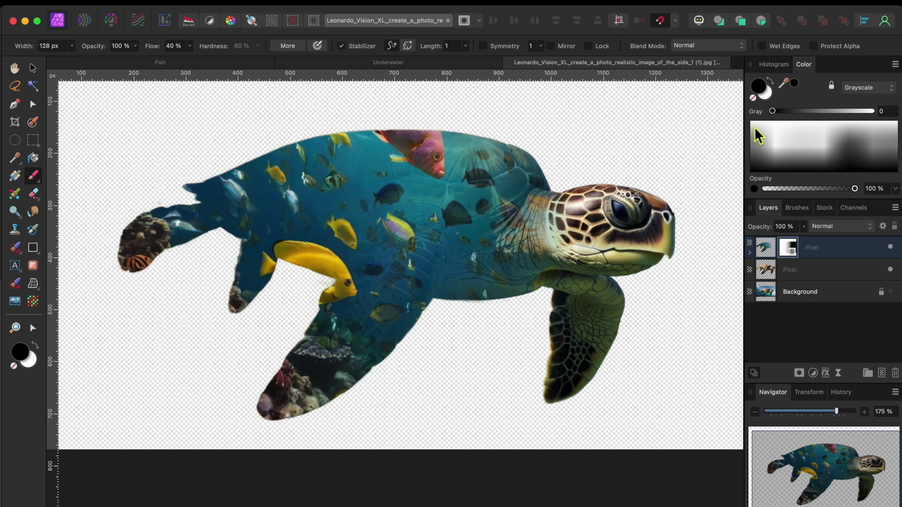
{"action": "left_click", "coordinate": [771, 94]}
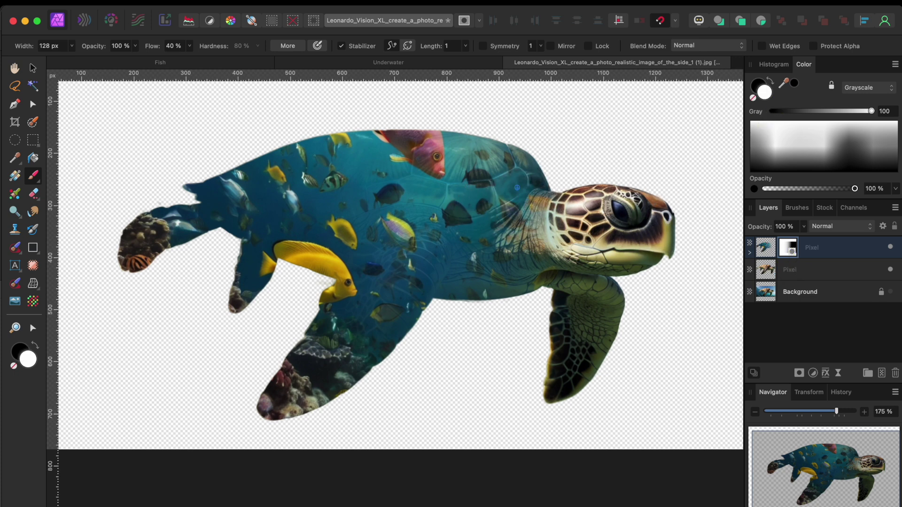
{"action": "mouse_move", "coordinate": [516, 187]}
{"action": "left_mouse_down"}
{"action": "mouse_move", "coordinate": [534, 159]}
{"action": "mouse_move", "coordinate": [541, 244]}
{"action": "mouse_move", "coordinate": [498, 265]}
{"action": "left_mouse_up"}
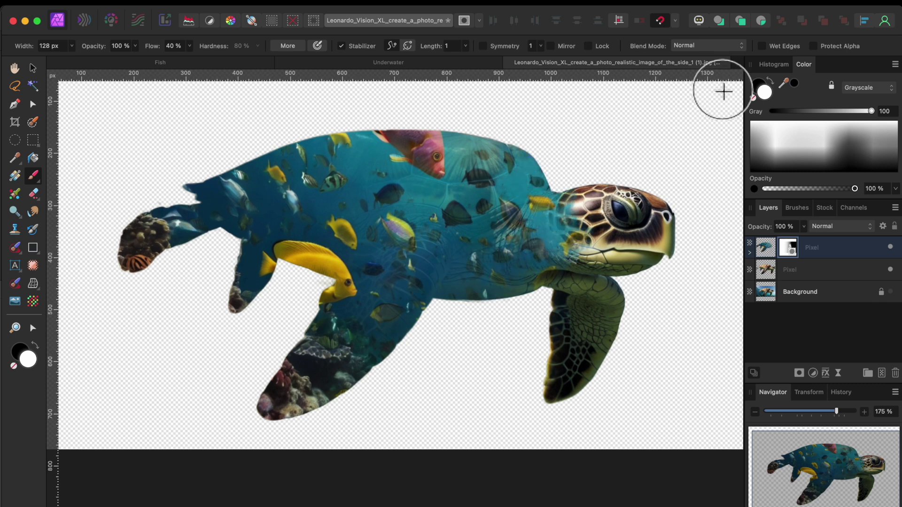
Step: Paint black on the mask to reveal real skin on the neck, flippers and shell's back edge
{"action": "left_click", "coordinate": [770, 81]}
{"action": "mouse_move", "coordinate": [520, 201]}
{"action": "left_mouse_down"}
{"action": "mouse_move", "coordinate": [547, 216]}
{"action": "mouse_move", "coordinate": [517, 164]}
{"action": "mouse_move", "coordinate": [498, 188]}
{"action": "mouse_move", "coordinate": [512, 192]}
{"action": "mouse_move", "coordinate": [516, 244]}
{"action": "mouse_move", "coordinate": [564, 253]}
{"action": "mouse_move", "coordinate": [590, 223]}
{"action": "left_mouse_up"}
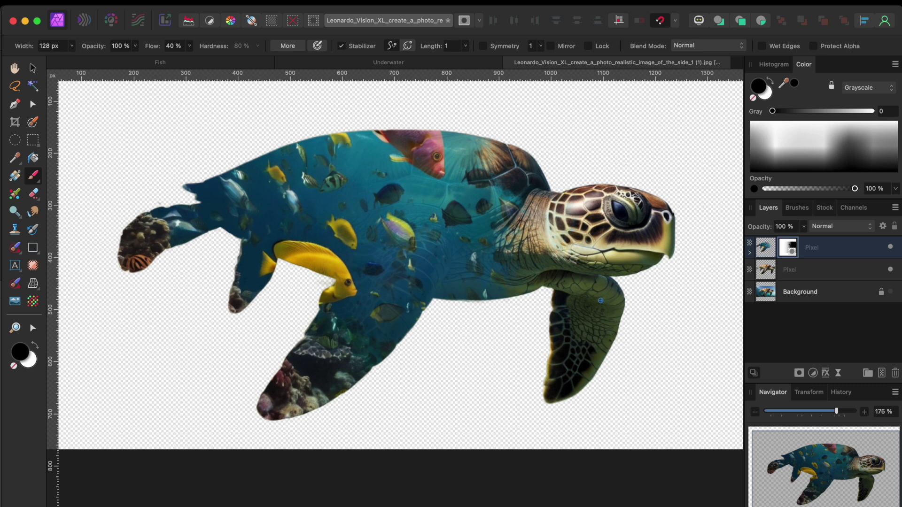
{"action": "mouse_move", "coordinate": [264, 415]}
{"action": "left_mouse_down"}
{"action": "mouse_move", "coordinate": [318, 423]}
{"action": "mouse_move", "coordinate": [256, 405]}
{"action": "mouse_move", "coordinate": [236, 389]}
{"action": "mouse_move", "coordinate": [346, 399]}
{"action": "mouse_move", "coordinate": [309, 396]}
{"action": "mouse_move", "coordinate": [367, 394]}
{"action": "mouse_move", "coordinate": [321, 379]}
{"action": "mouse_move", "coordinate": [369, 373]}
{"action": "left_mouse_up"}
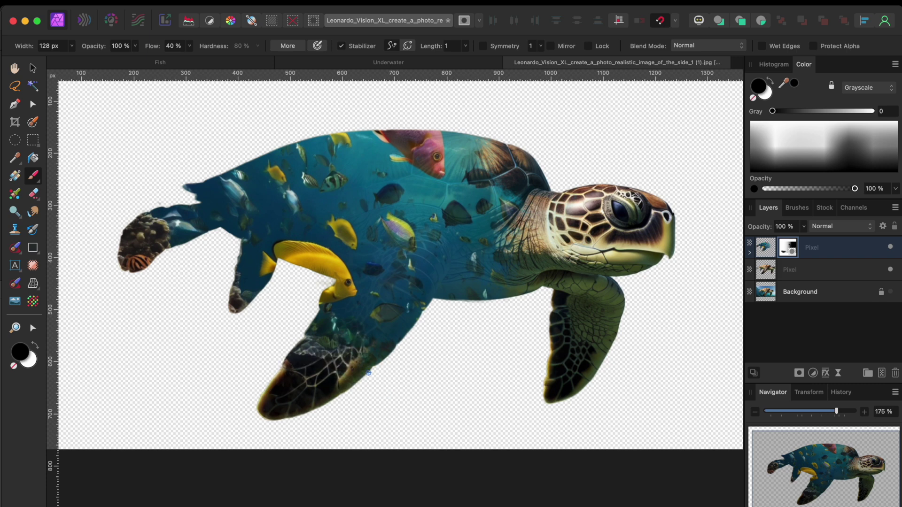
{"action": "mouse_move", "coordinate": [232, 312]}
{"action": "left_mouse_down"}
{"action": "mouse_move", "coordinate": [240, 292]}
{"action": "mouse_move", "coordinate": [231, 286]}
{"action": "left_mouse_up"}
{"action": "mouse_move", "coordinate": [165, 289]}
{"action": "left_mouse_down"}
{"action": "mouse_move", "coordinate": [134, 251]}
{"action": "mouse_move", "coordinate": [158, 220]}
{"action": "mouse_move", "coordinate": [183, 243]}
{"action": "left_mouse_up"}
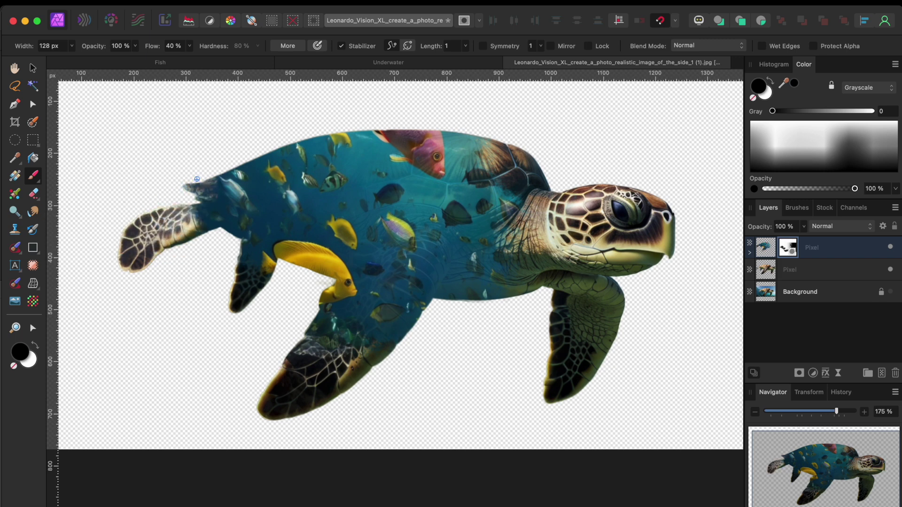
{"action": "mouse_move", "coordinate": [197, 179]}
{"action": "left_mouse_down"}
{"action": "mouse_move", "coordinate": [216, 163]}
{"action": "mouse_move", "coordinate": [158, 199]}
{"action": "left_mouse_up"}
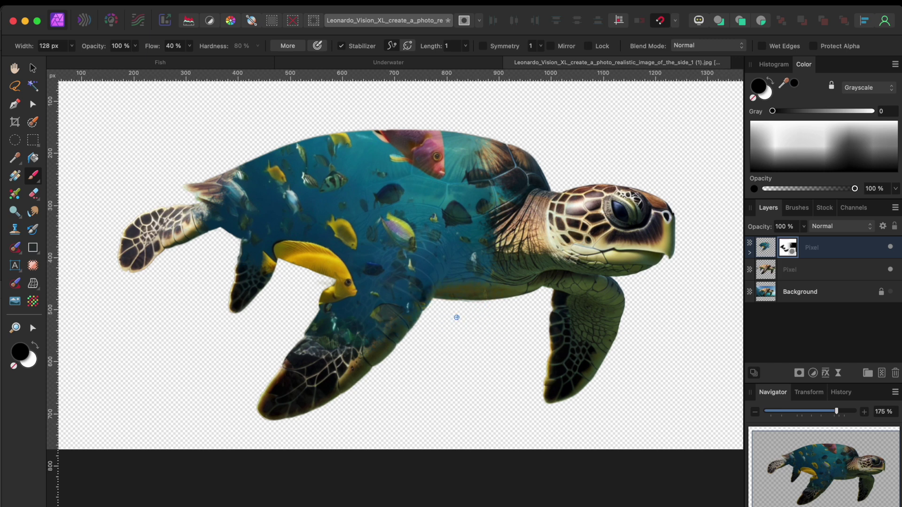
{"action": "key", "text": "v"}
{"action": "key", "text": "super+0"}
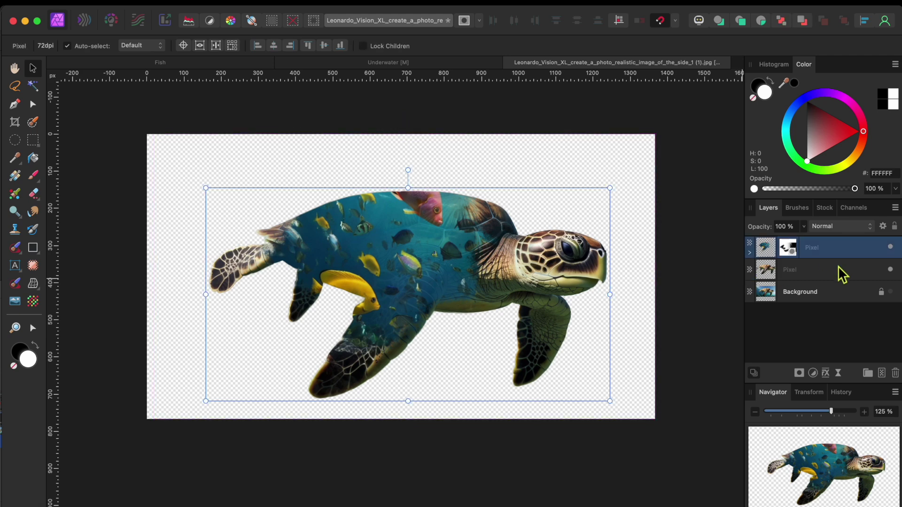
Step: Group the two turtle Pixel layers, rasterise the group, and copy the resulting layer
{"action": "left_click", "coordinate": [838, 266], "text": "shift"}
{"action": "right_click", "coordinate": [838, 265]}
{"action": "left_click", "coordinate": [796, 448]}
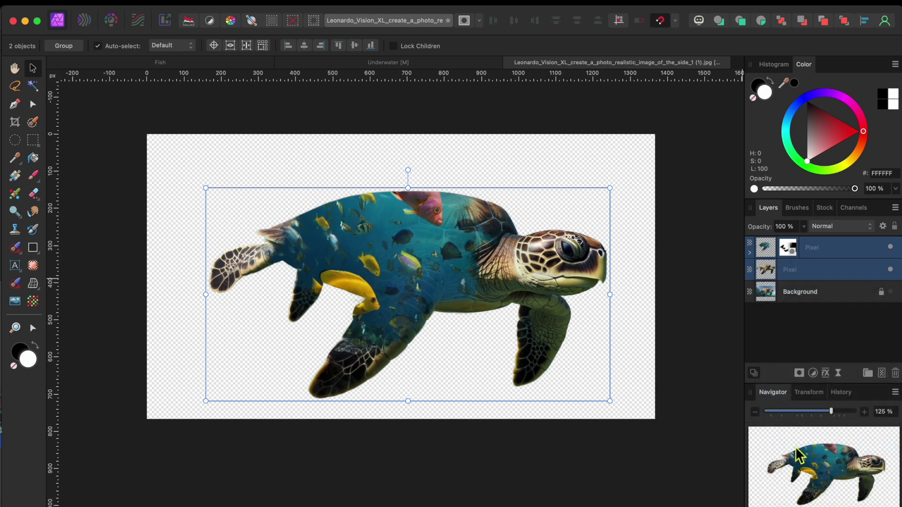
{"action": "right_click", "coordinate": [830, 252]}
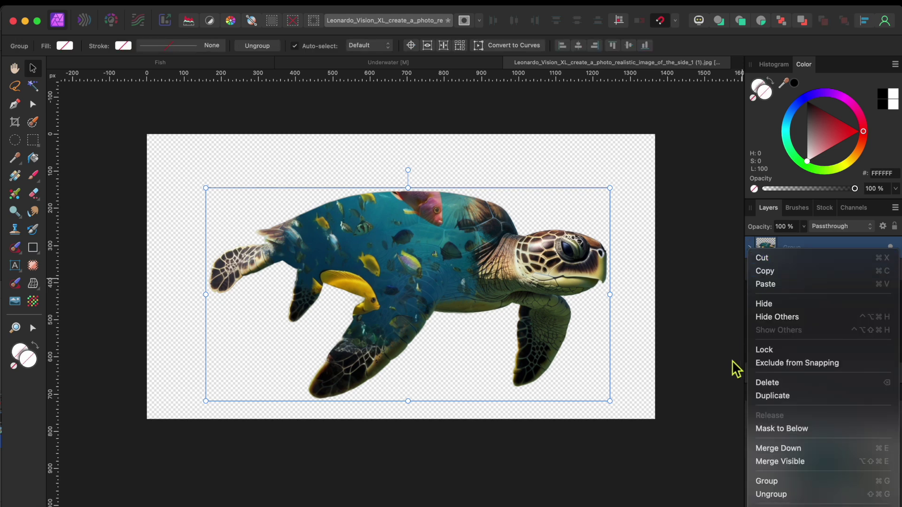
{"action": "left_click", "coordinate": [773, 396]}
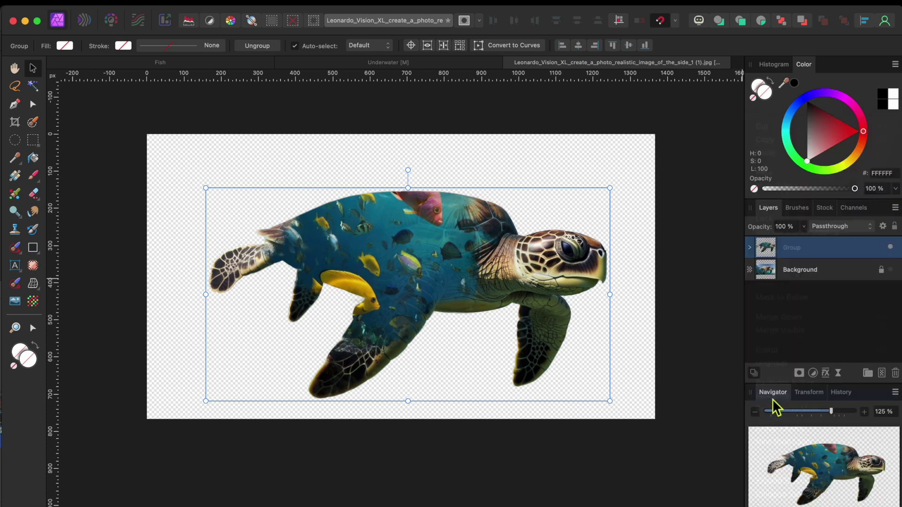
{"action": "right_click", "coordinate": [810, 248]}
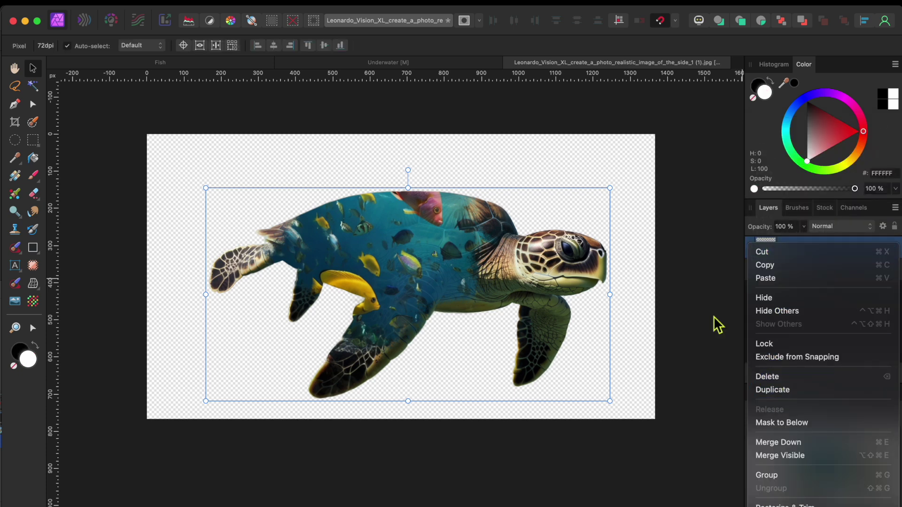
{"action": "left_click", "coordinate": [765, 265]}
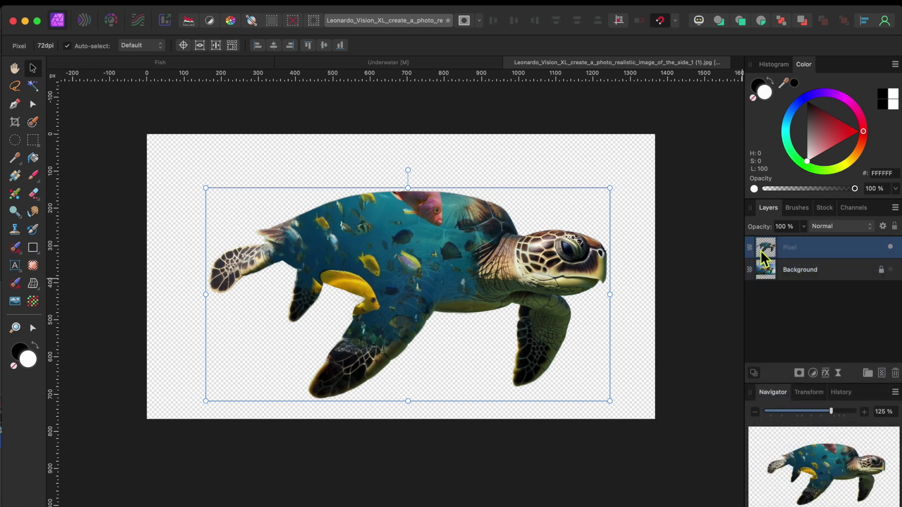
Step: Paste the fish-filled turtle into the Underwater document
{"action": "left_click", "coordinate": [330, 63]}
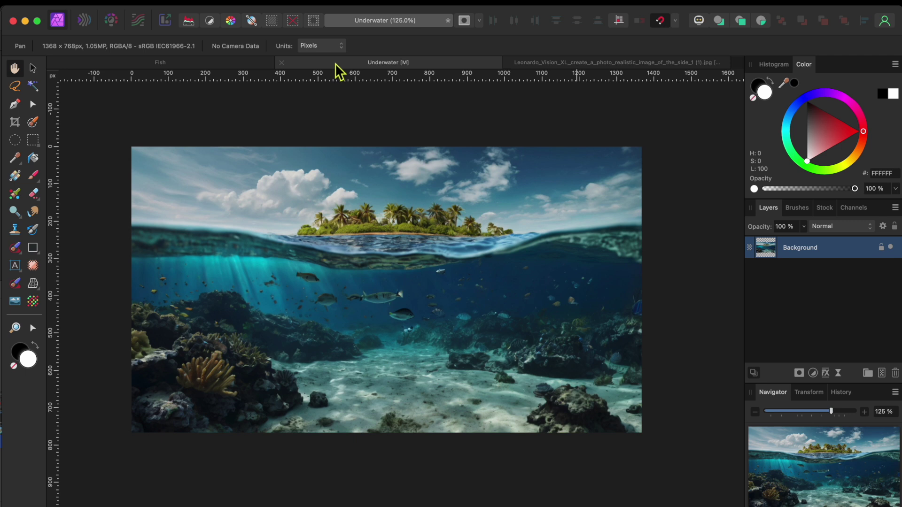
{"action": "left_click", "coordinate": [139, 2]}
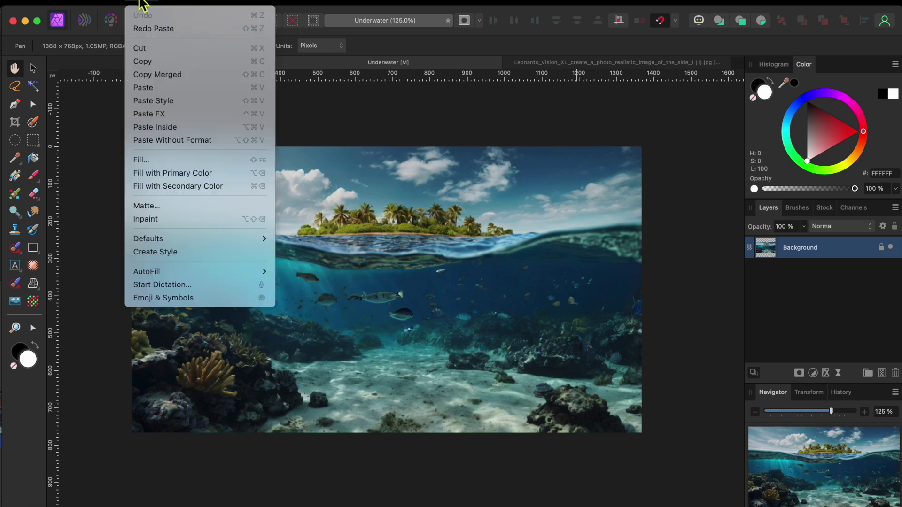
{"action": "left_click", "coordinate": [142, 92]}
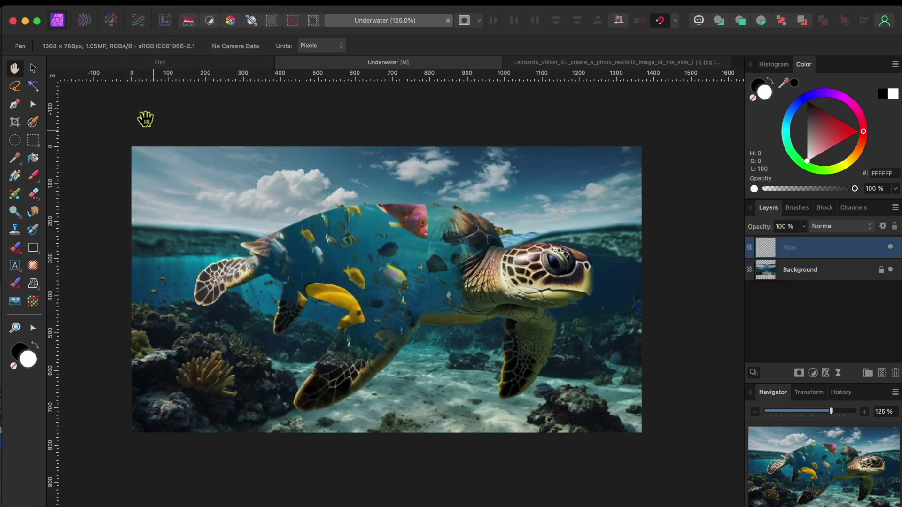
Step: Scale the turtle down and shift it left toward the scene centre to reveal the island
{"action": "left_click", "coordinate": [33, 68]}
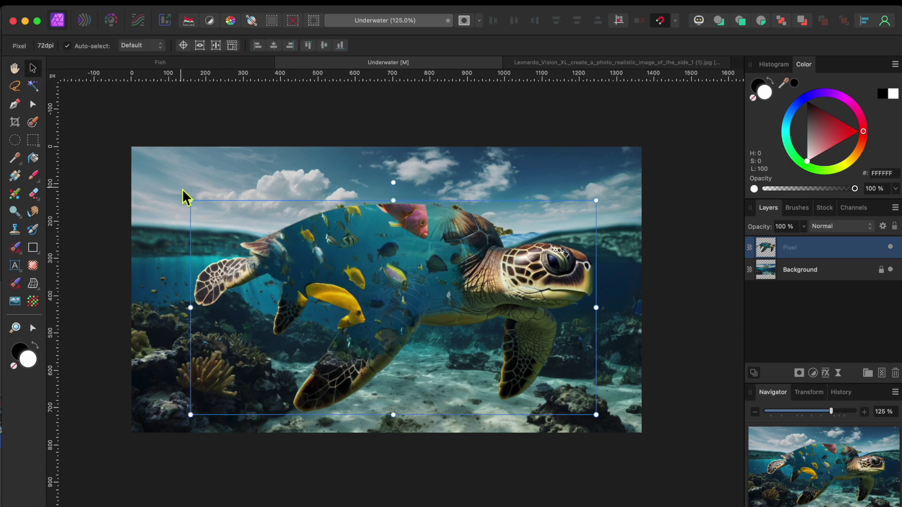
{"action": "left_click_drag", "start_coordinate": [191, 201], "coordinate": [356, 306]}
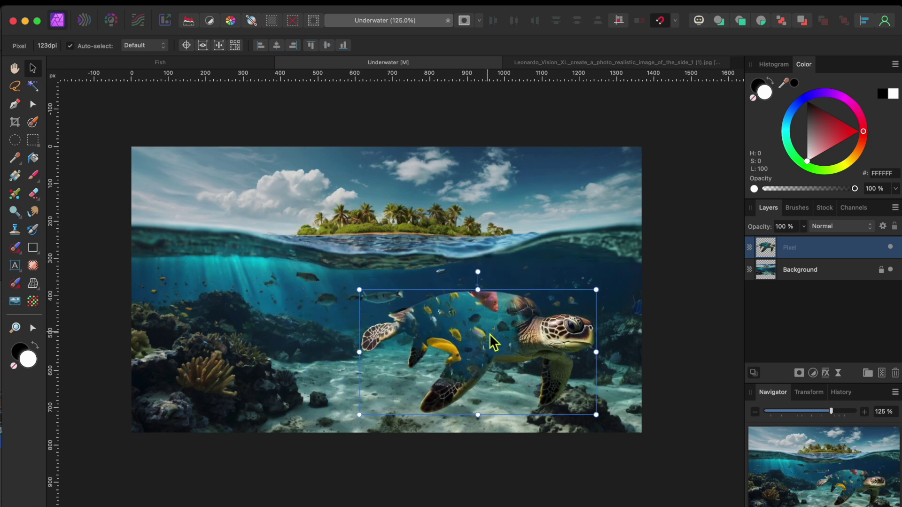
{"action": "left_click_drag", "start_coordinate": [492, 342], "coordinate": [435, 342]}
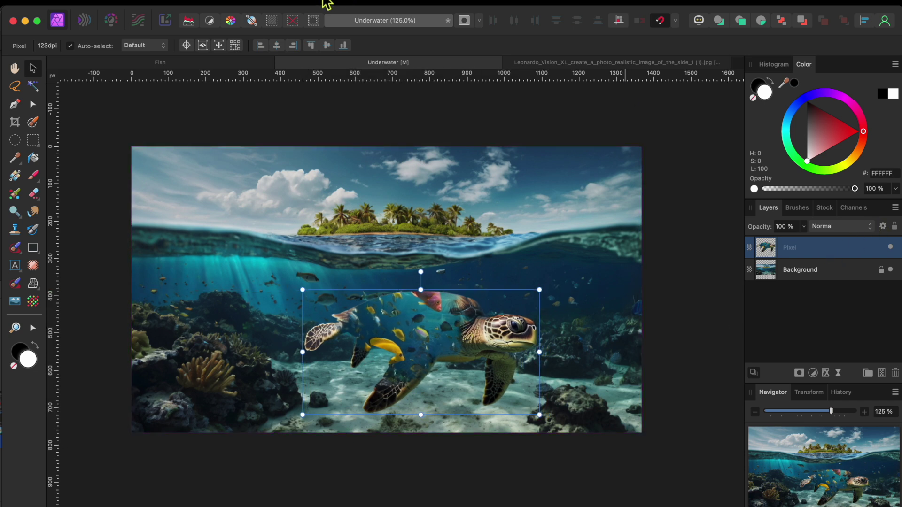
{"action": "left_click", "coordinate": [299, 4]}
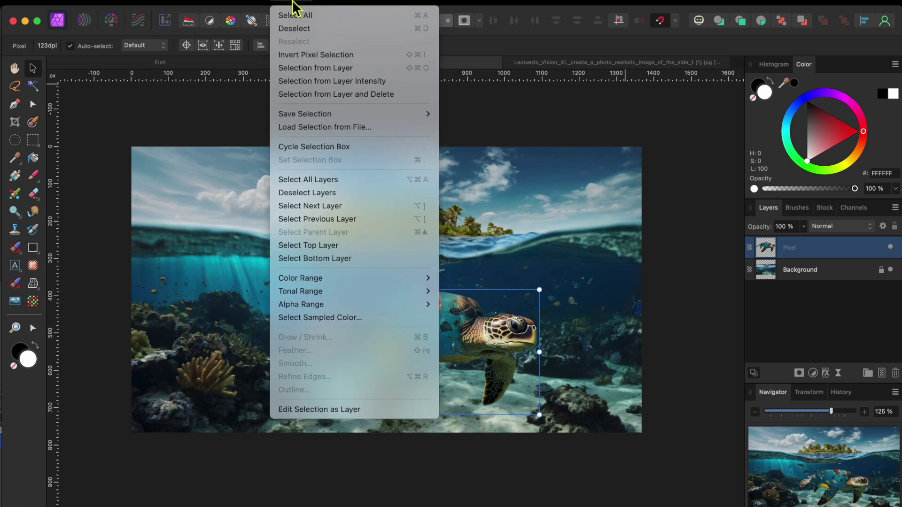
Step: Load Selection from Layer for the turtle and draw a white rectangle over it
{"action": "left_click", "coordinate": [314, 70]}
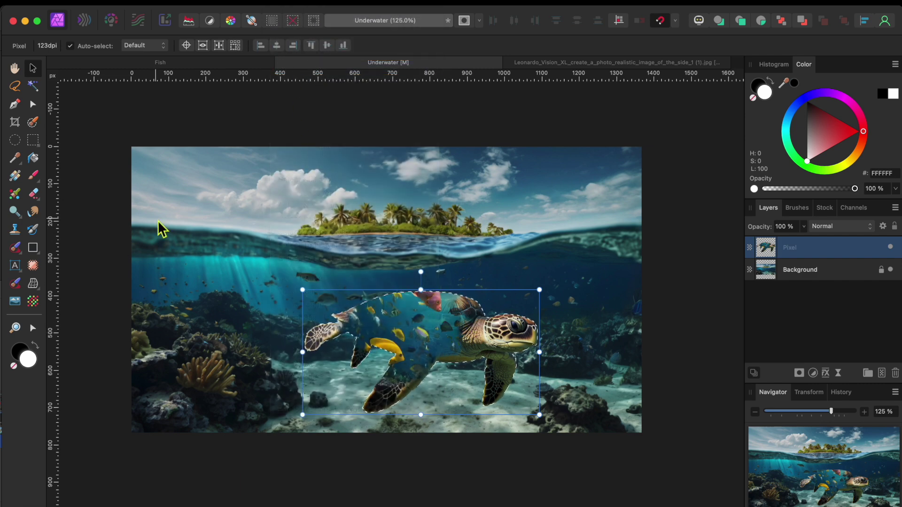
{"action": "left_click", "coordinate": [32, 248]}
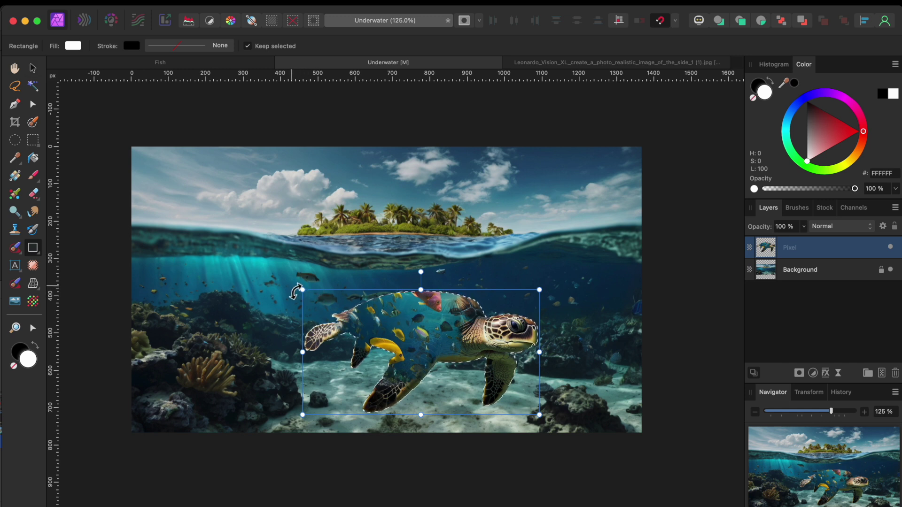
{"action": "left_click_drag", "start_coordinate": [297, 278], "coordinate": [570, 429]}
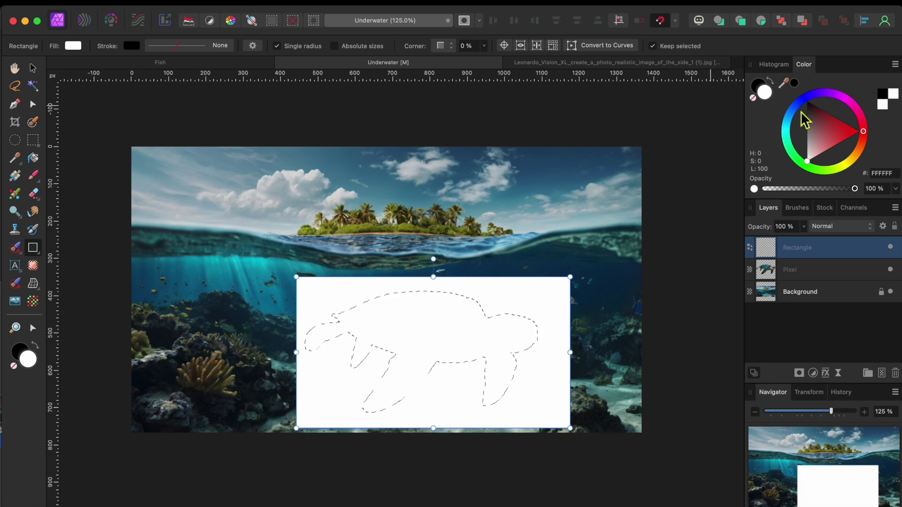
Step: Rasterise the white rectangle layer and copy its turtle-shaped area to a new layer
{"action": "right_click", "coordinate": [793, 258]}
{"action": "scroll", "coordinate": [775, 446], "scroll_direction": "down", "scroll_amount": 2}
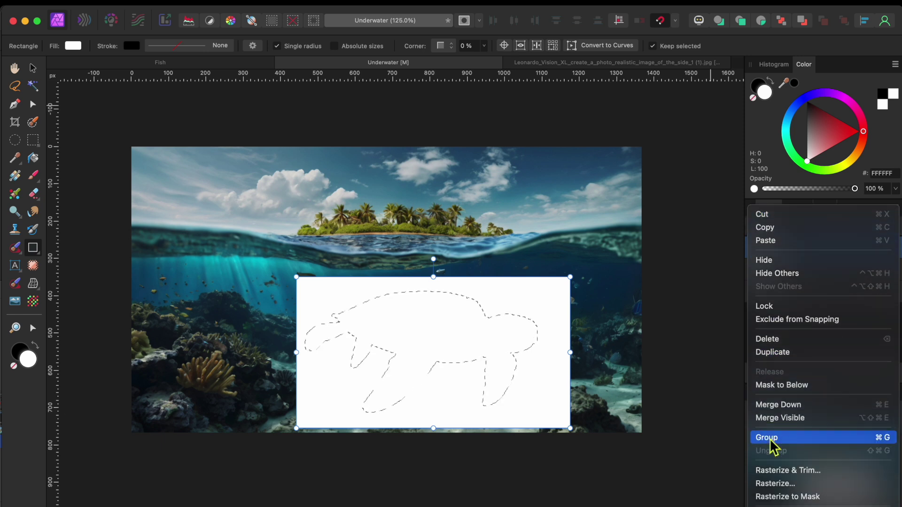
{"action": "scroll", "coordinate": [772, 449], "scroll_direction": "down", "scroll_amount": 3}
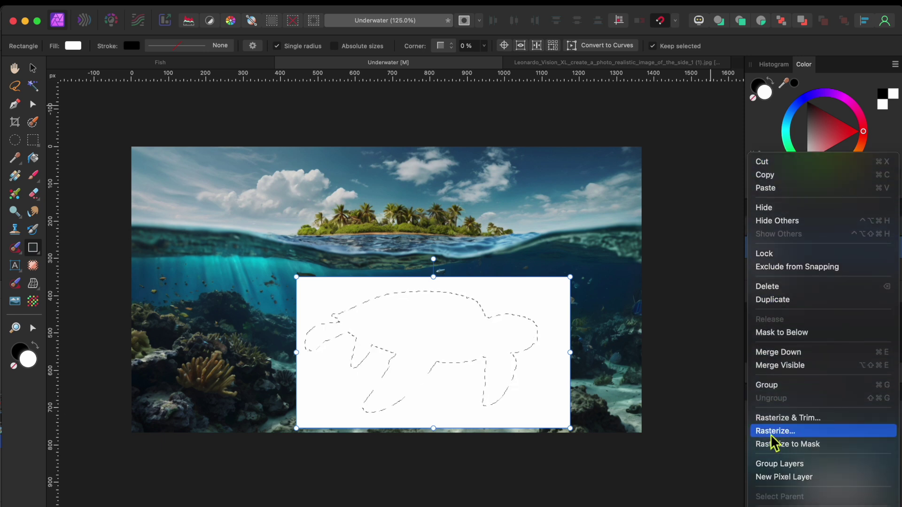
{"action": "left_click", "coordinate": [772, 434]}
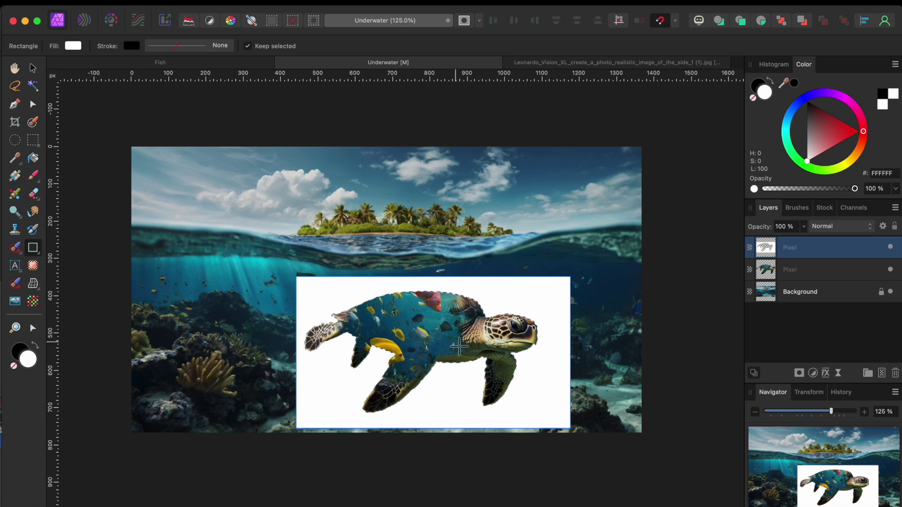
{"action": "key", "text": "super+j"}
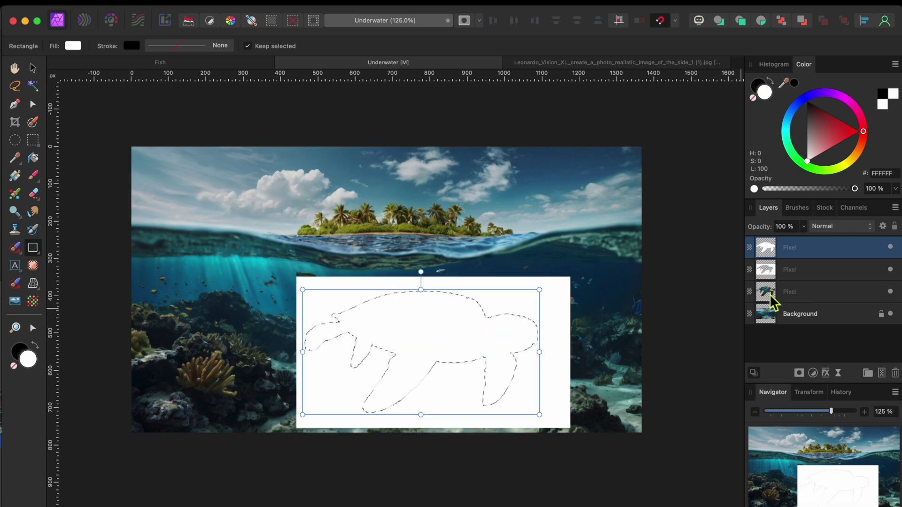
Step: Delete the white rectangle layer and drag the white turtle silhouette below the fish-filled turtle
{"action": "left_click", "coordinate": [810, 279]}
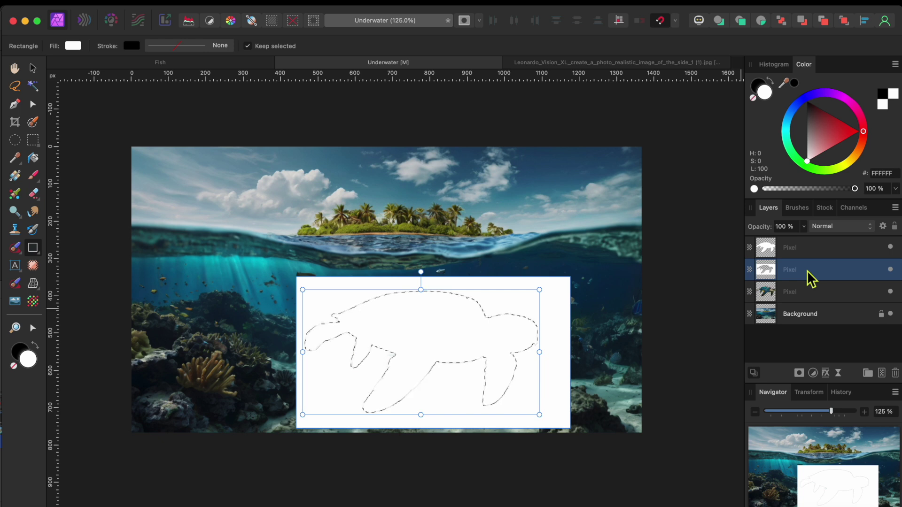
{"action": "double_click", "coordinate": [807, 271]}
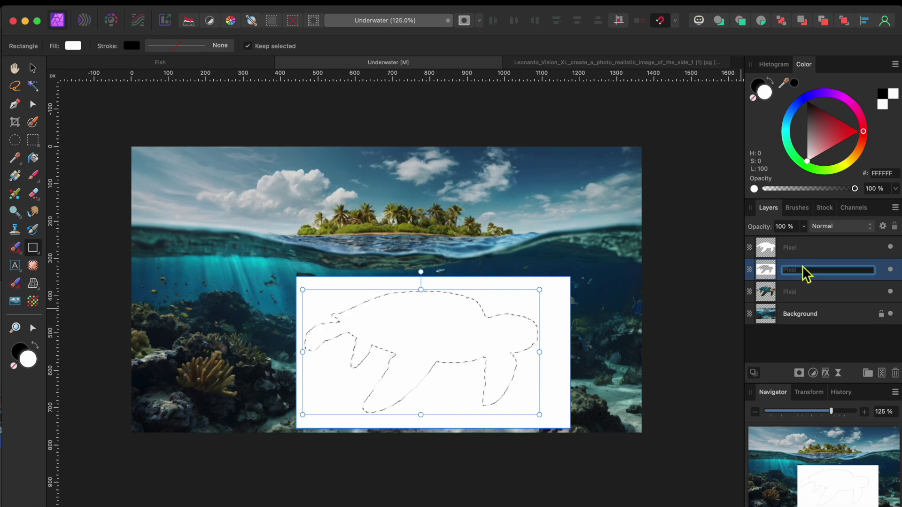
{"action": "right_click", "coordinate": [774, 281]}
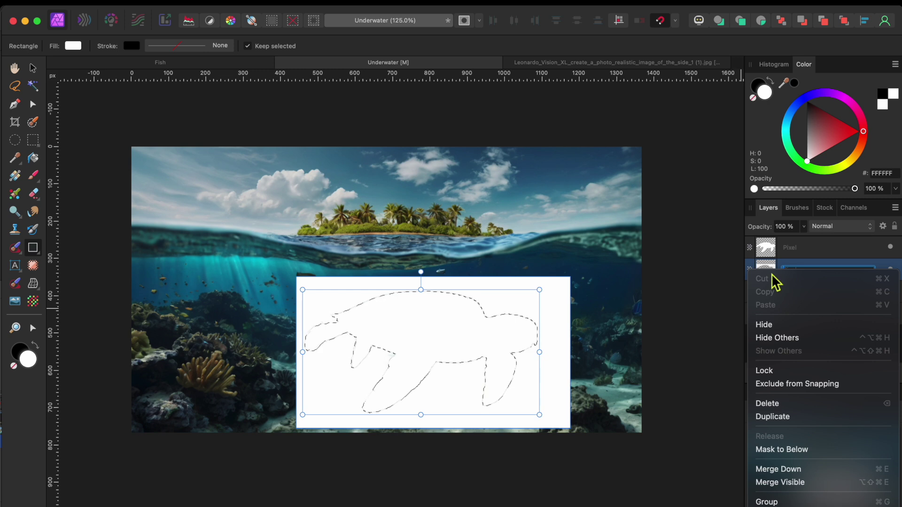
{"action": "left_click", "coordinate": [788, 405]}
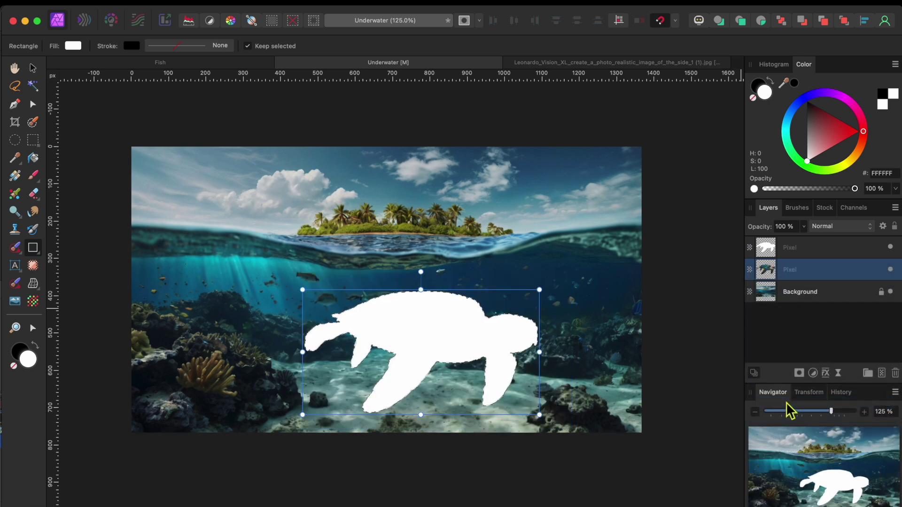
{"action": "left_click", "coordinate": [794, 253]}
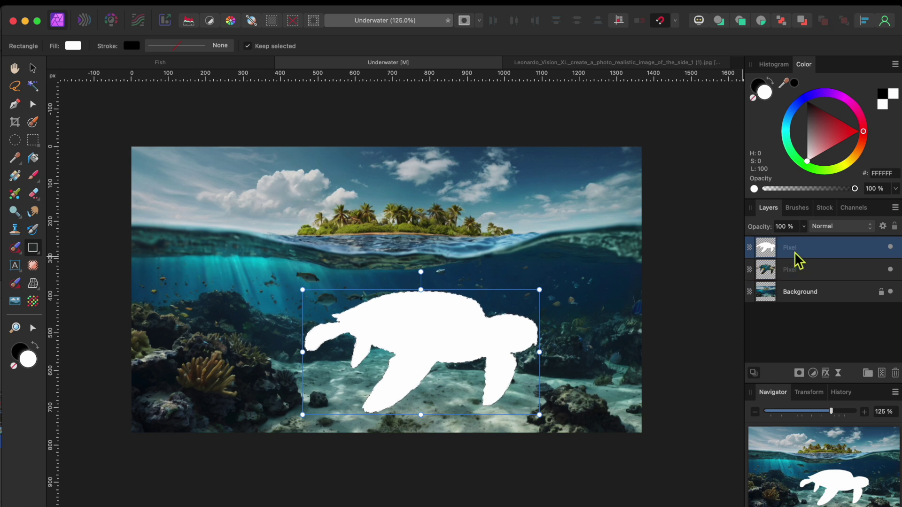
{"action": "left_click_drag", "start_coordinate": [804, 256], "coordinate": [801, 282]}
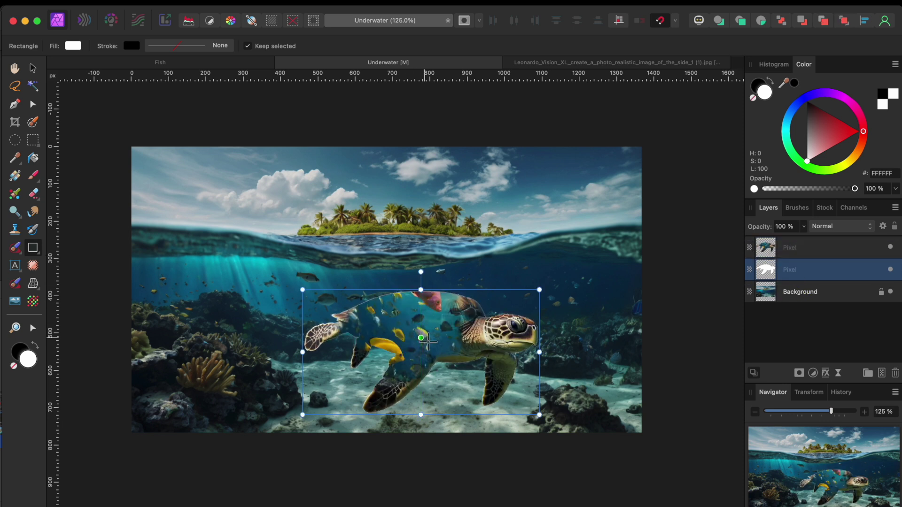
{"action": "left_click", "coordinate": [838, 373]}
Step: Add a live Gaussian Blur of about 26.5 px to the white silhouette for a soft glow
{"action": "left_click", "coordinate": [824, 382]}
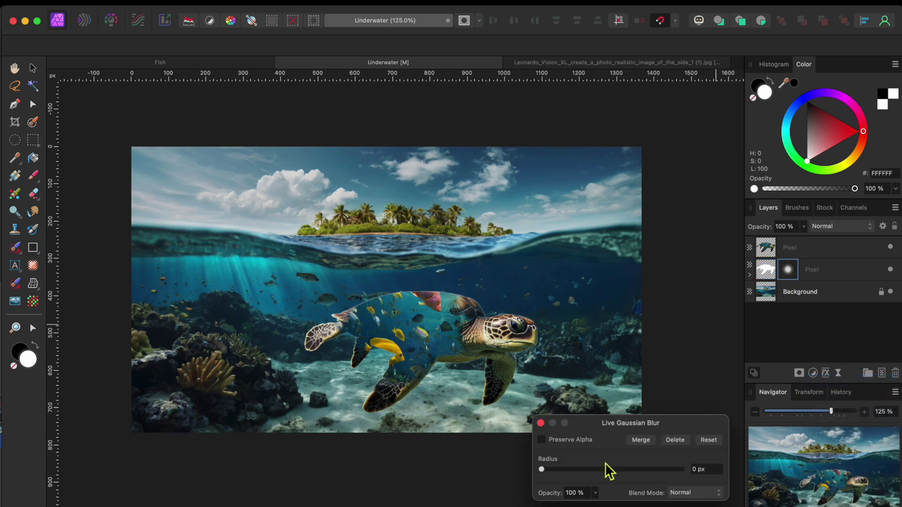
{"action": "left_click_drag", "start_coordinate": [543, 470], "coordinate": [631, 473]}
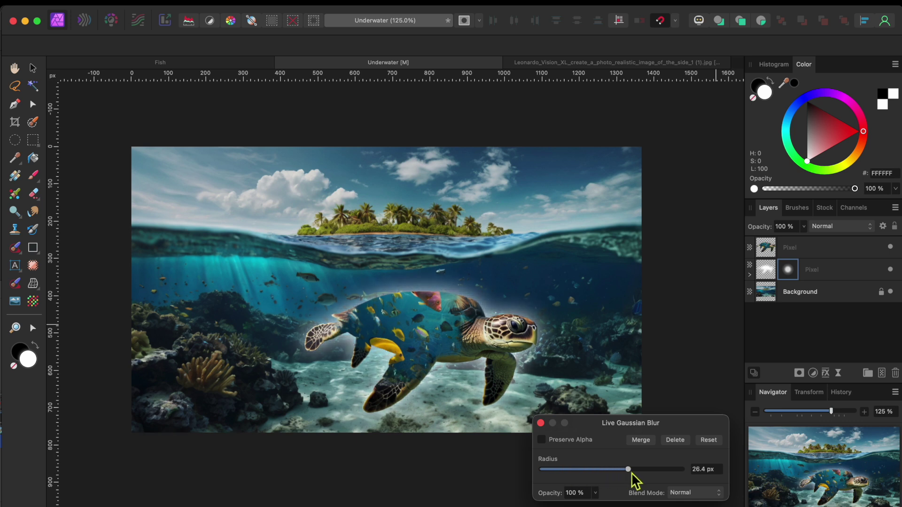
{"action": "left_click", "coordinate": [541, 423]}
{"action": "key", "text": "m"}
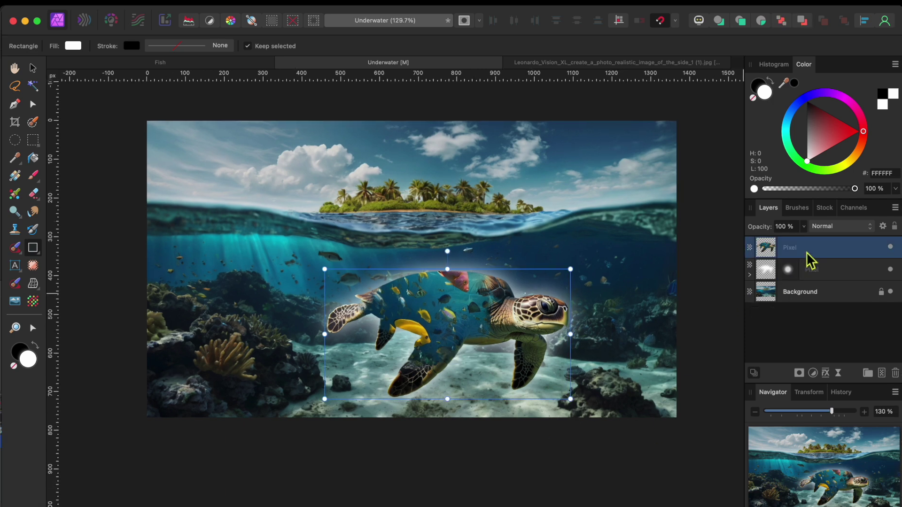
Step: Apply a 3D layer effect with an 11.8 px radius to the fish-filled turtle
{"action": "left_click", "coordinate": [826, 373]}
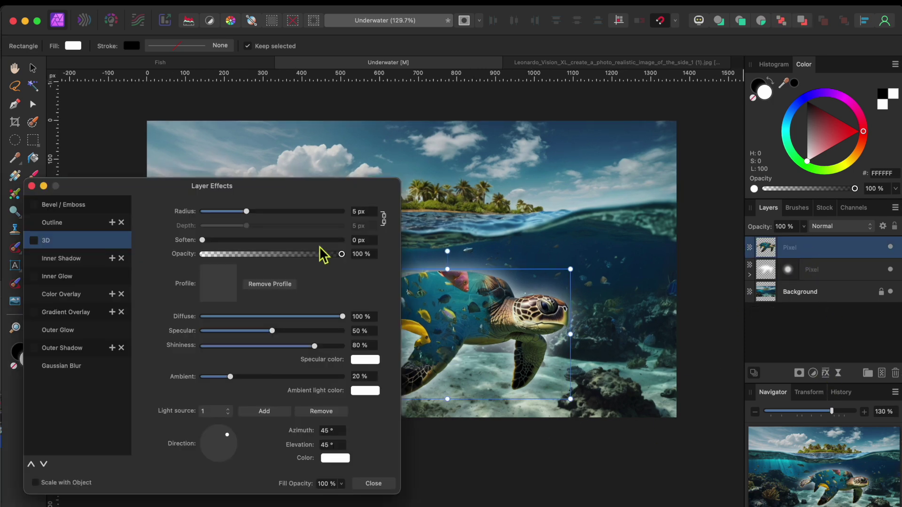
{"action": "scroll", "coordinate": [459, 269], "scroll_direction": "left", "scroll_amount": 4}
{"action": "scroll", "coordinate": [459, 269], "scroll_direction": "down", "scroll_amount": 5}
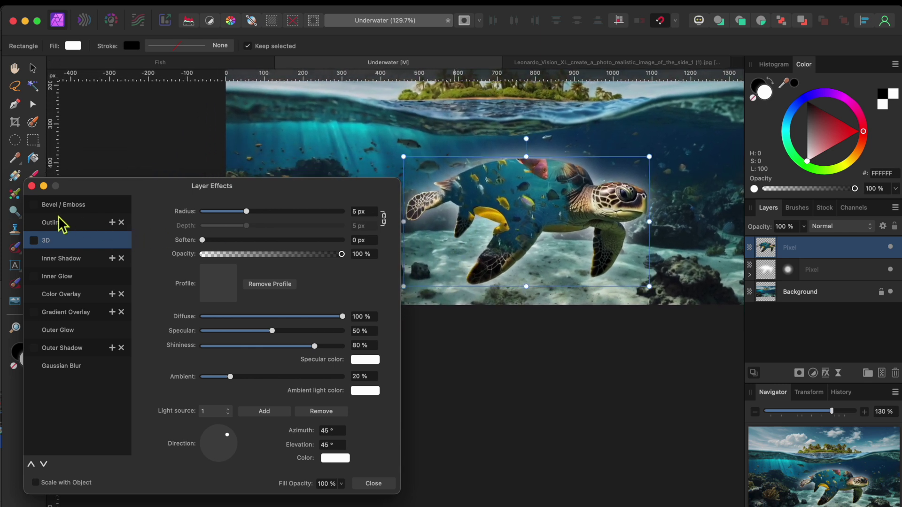
{"action": "left_click", "coordinate": [34, 240]}
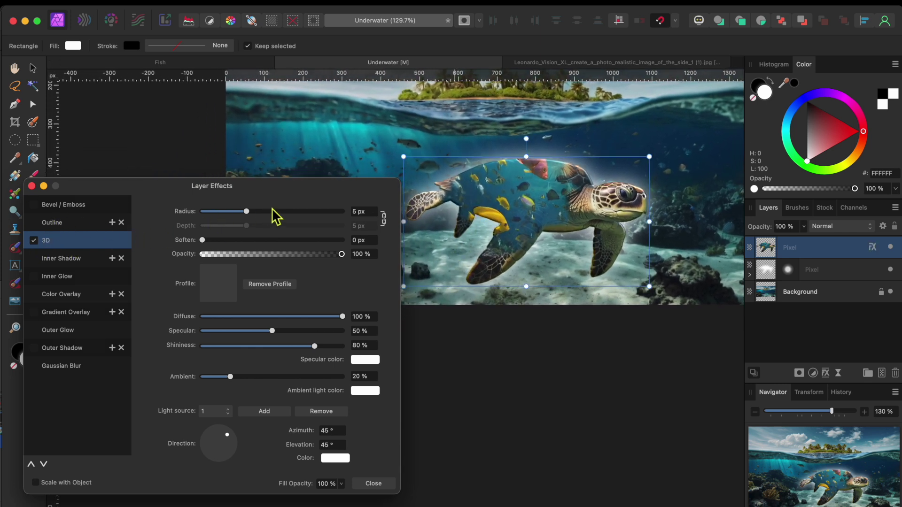
{"action": "left_click_drag", "start_coordinate": [248, 214], "coordinate": [268, 223]}
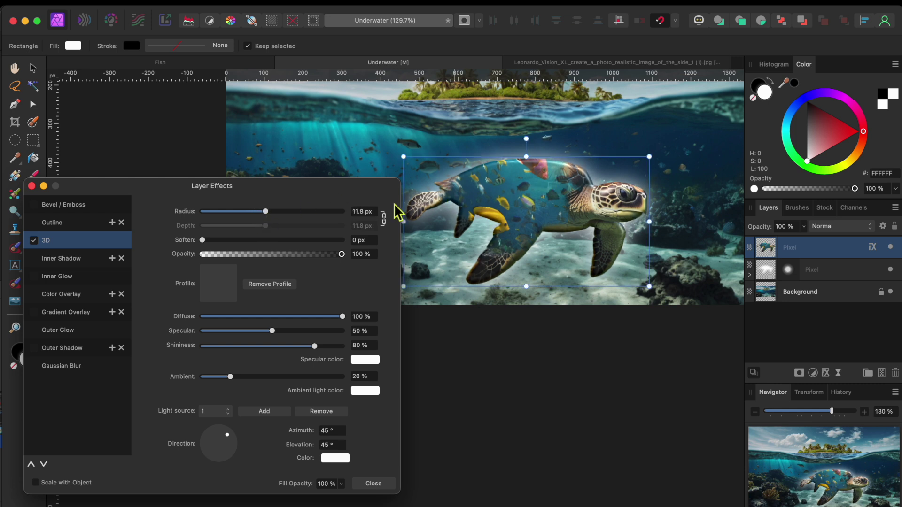
{"action": "left_click", "coordinate": [373, 484]}
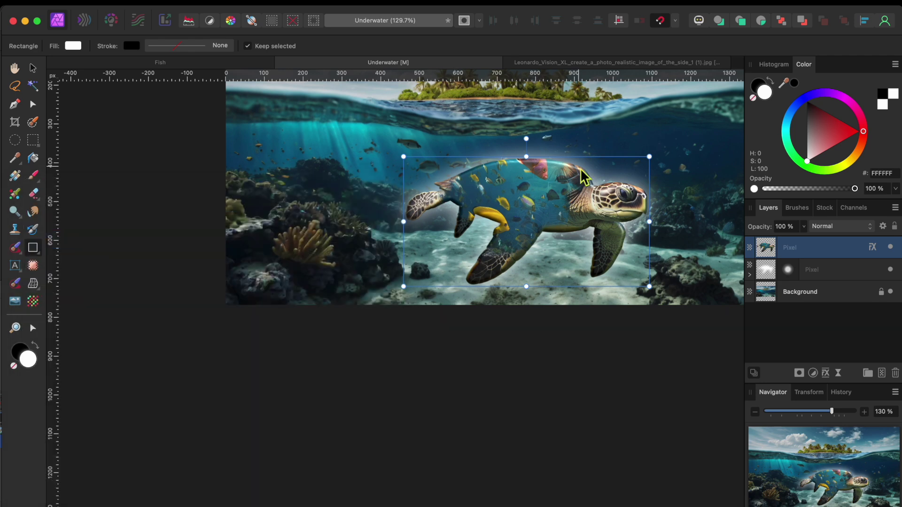
{"action": "scroll", "coordinate": [583, 177], "scroll_direction": "up", "scroll_amount": 3}
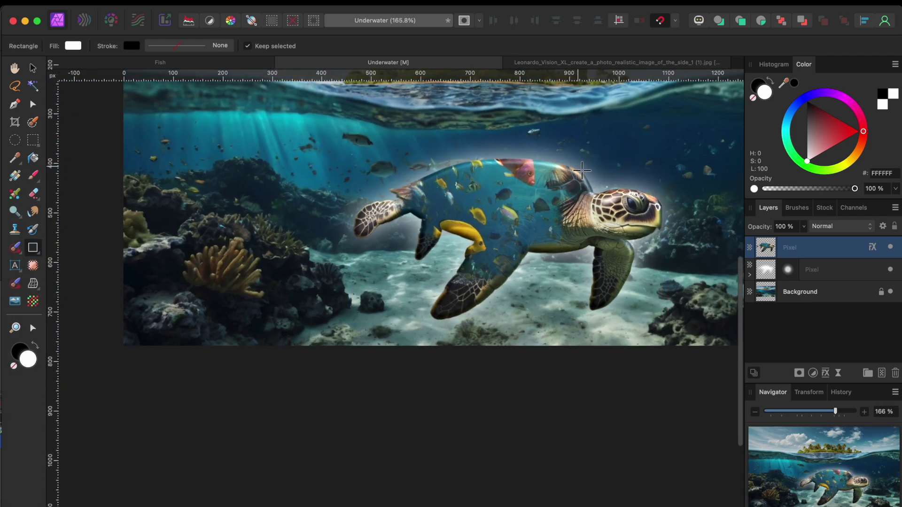
{"action": "scroll", "coordinate": [582, 170], "scroll_direction": "down", "scroll_amount": 3}
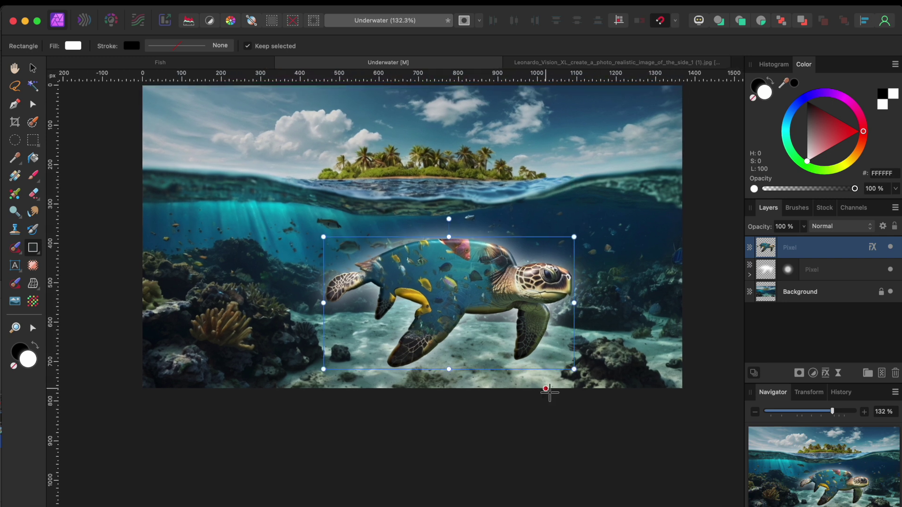
{"action": "left_click", "coordinate": [591, 447]}
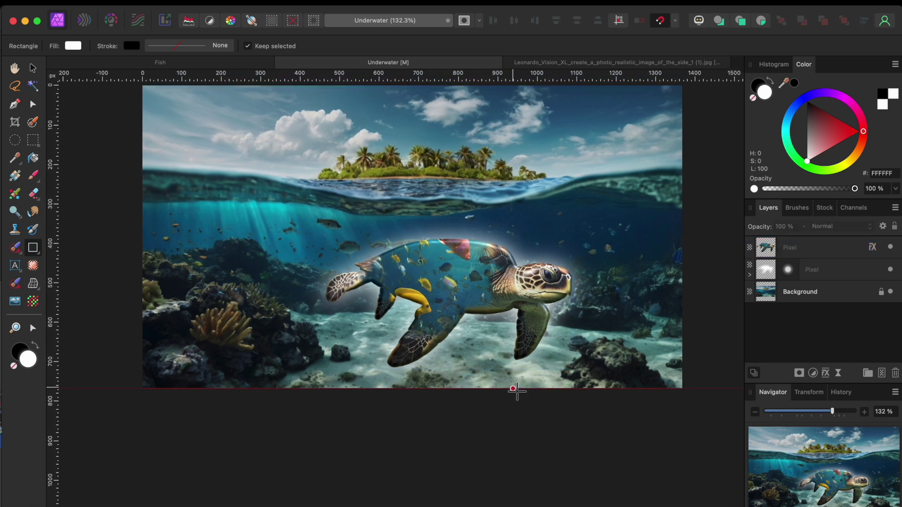